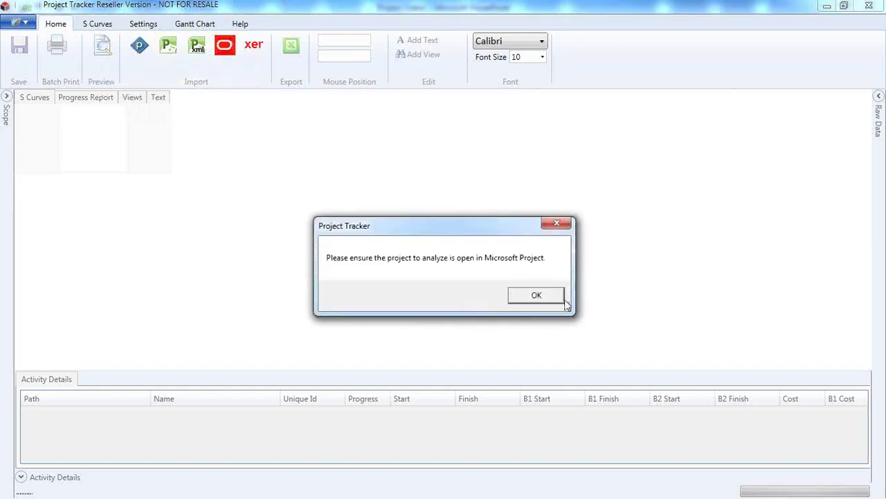
# Step: Start a Primavera XER import and choose Project Tracker Example 030114 as the project file
pyautogui.click(559, 224)
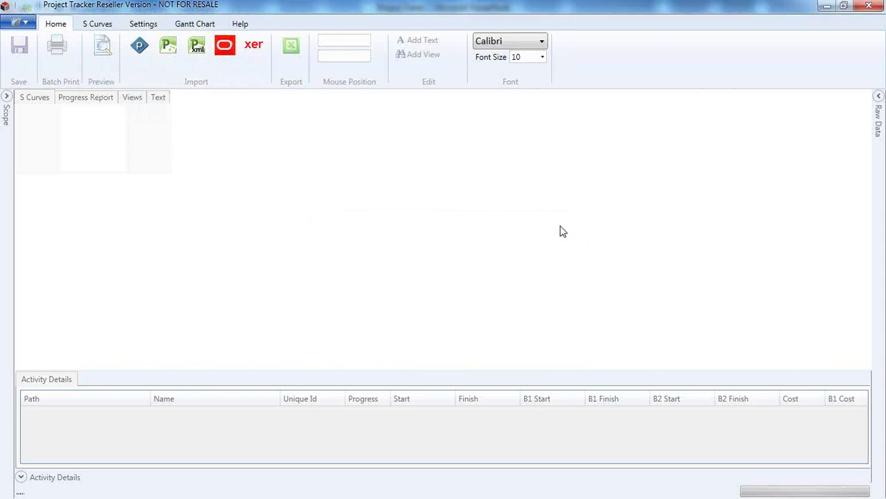
pyautogui.click(232, 59)
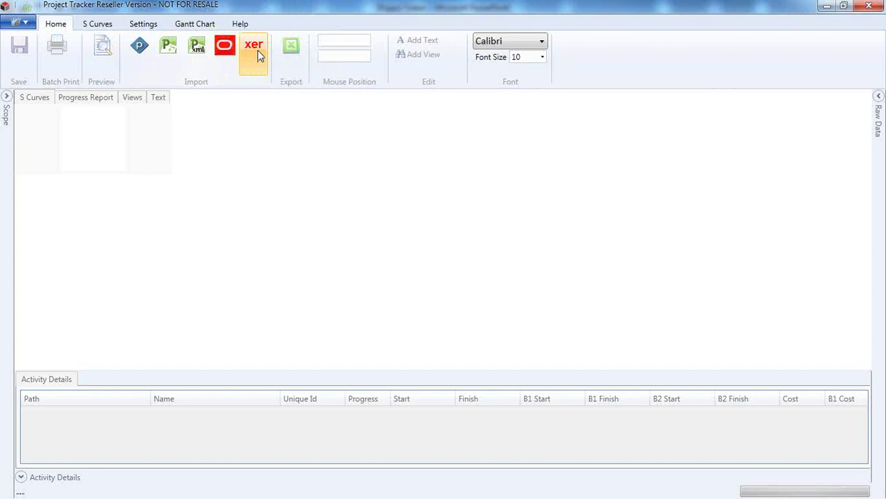
pyautogui.click(258, 50)
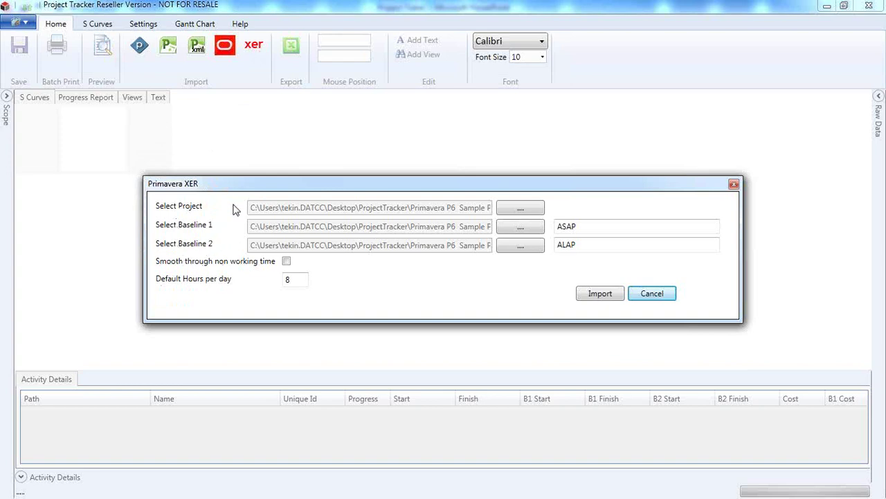
pyautogui.click(514, 209)
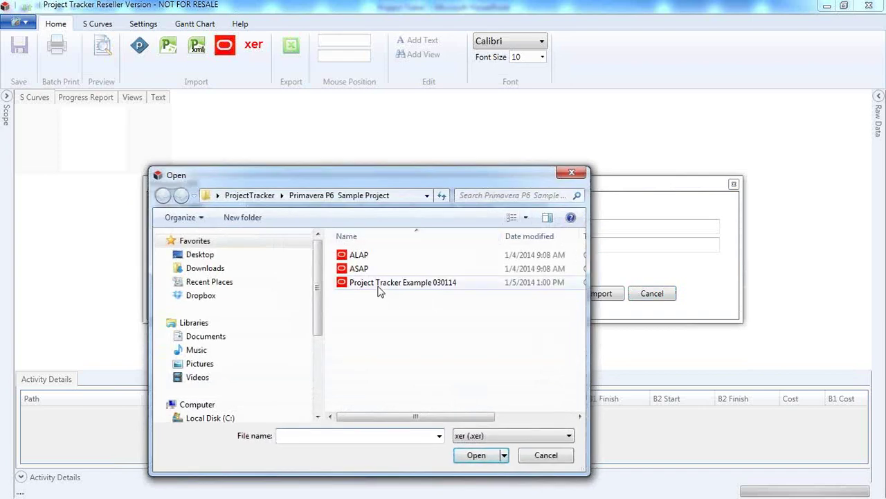
pyautogui.click(379, 286)
pyautogui.click(379, 286)
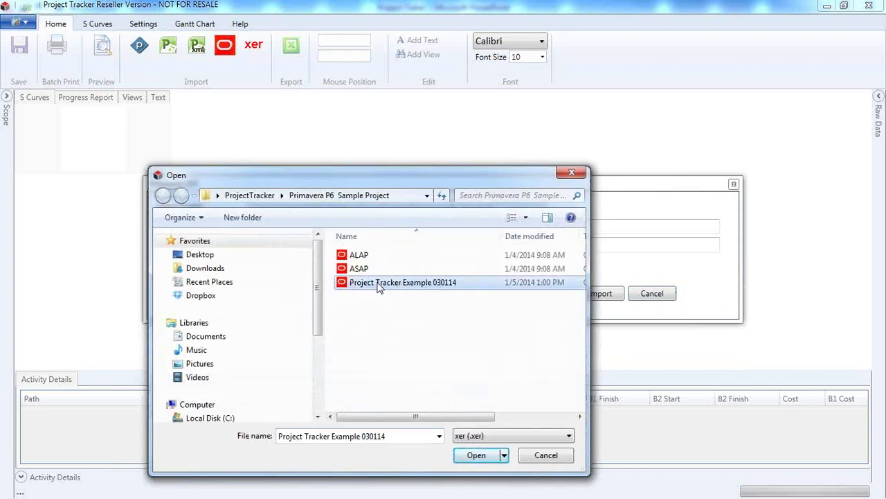
pyautogui.click(478, 457)
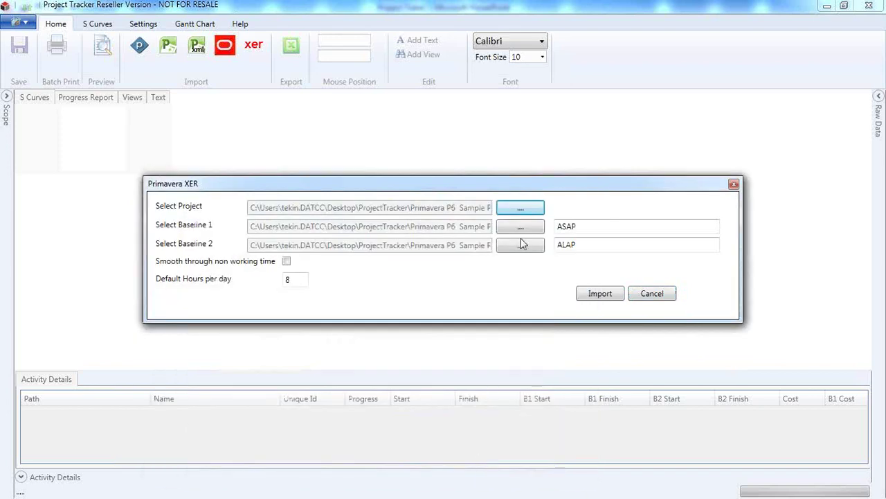
# Step: Choose the ASAP file as Baseline 1 and the ALAP file as Baseline 2, and run the import
pyautogui.click(516, 231)
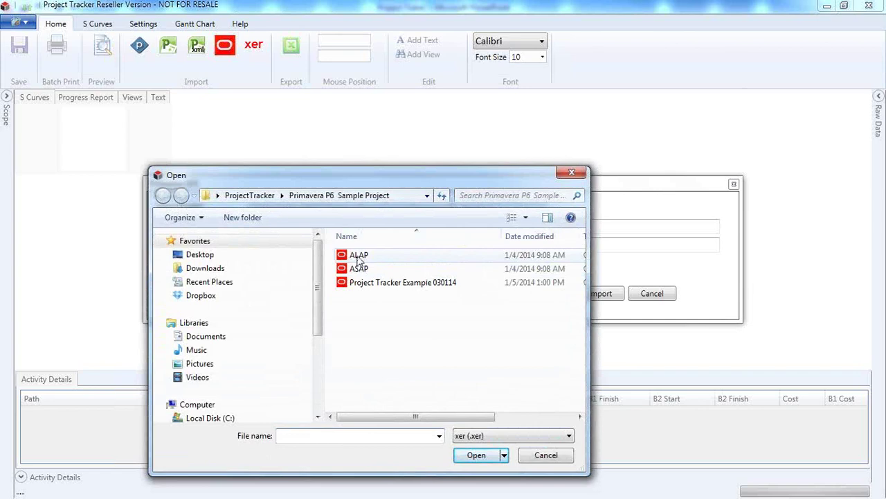
pyautogui.click(359, 271)
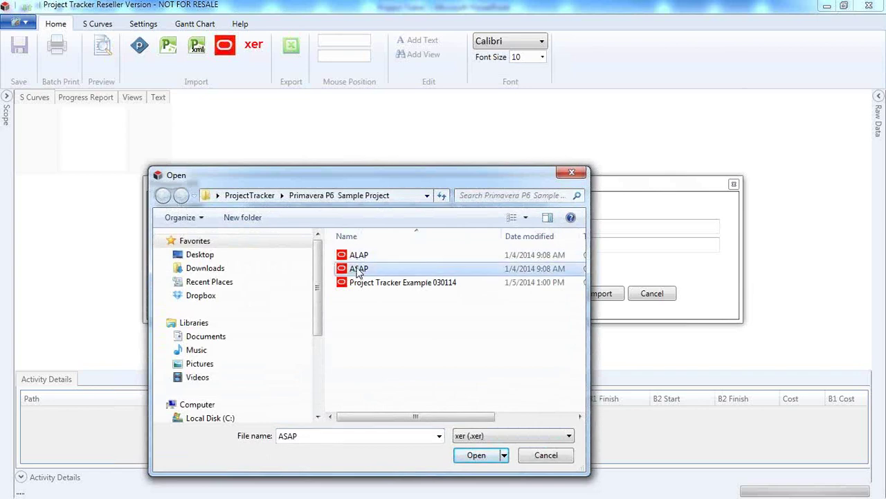
pyautogui.click(485, 455)
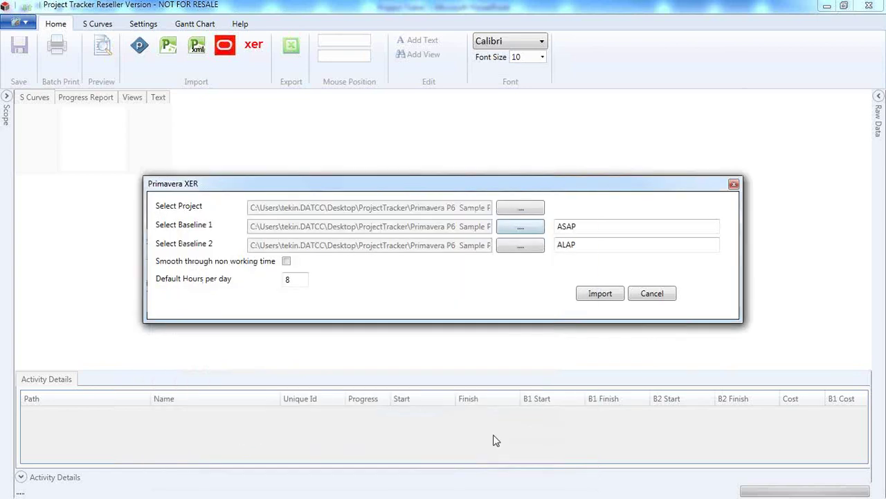
pyautogui.click(520, 246)
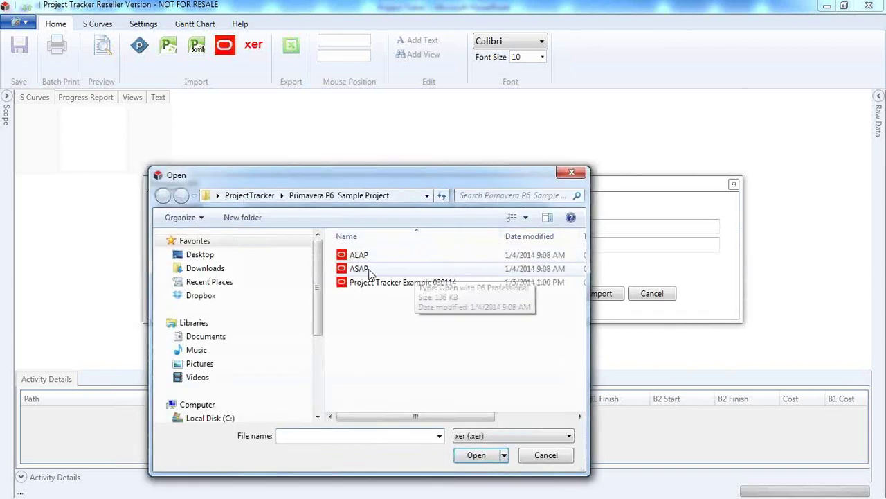
pyautogui.click(359, 256)
pyautogui.click(476, 457)
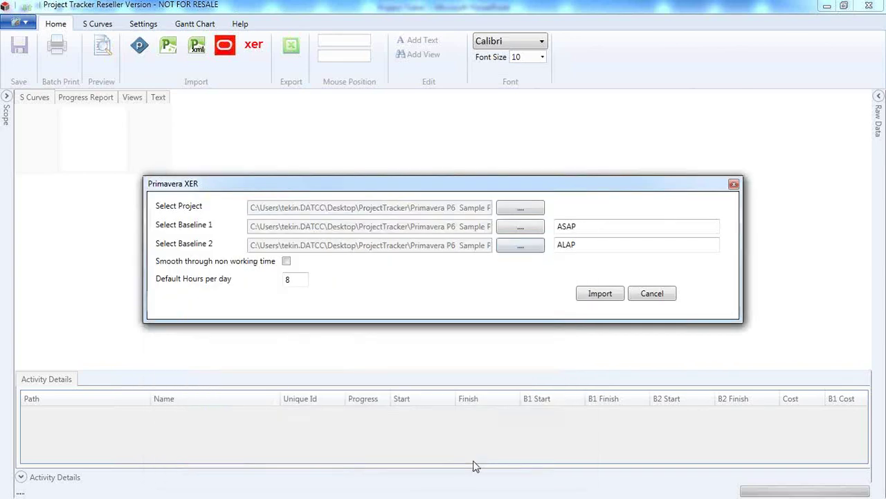
pyautogui.click(597, 293)
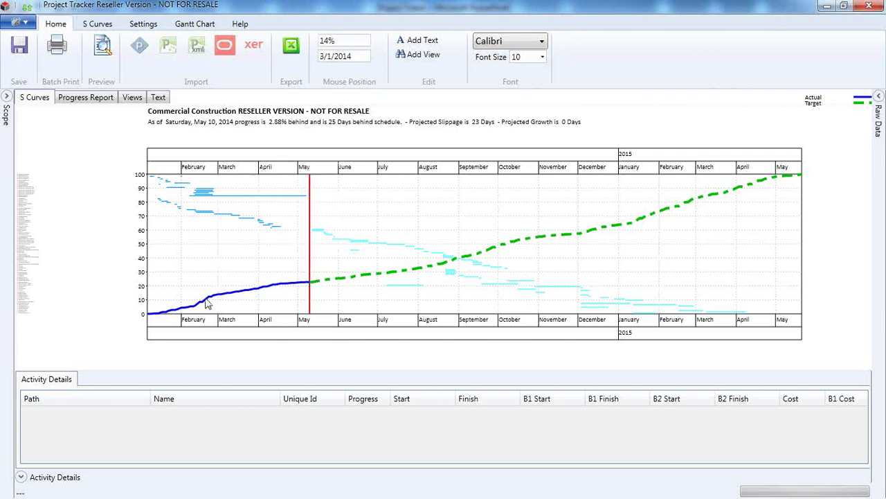
# Step: Examine the actual and target progress curves and the activity bars on the whole-project S curve chart
pyautogui.click(308, 283)
pyautogui.click(149, 284)
pyautogui.click(312, 285)
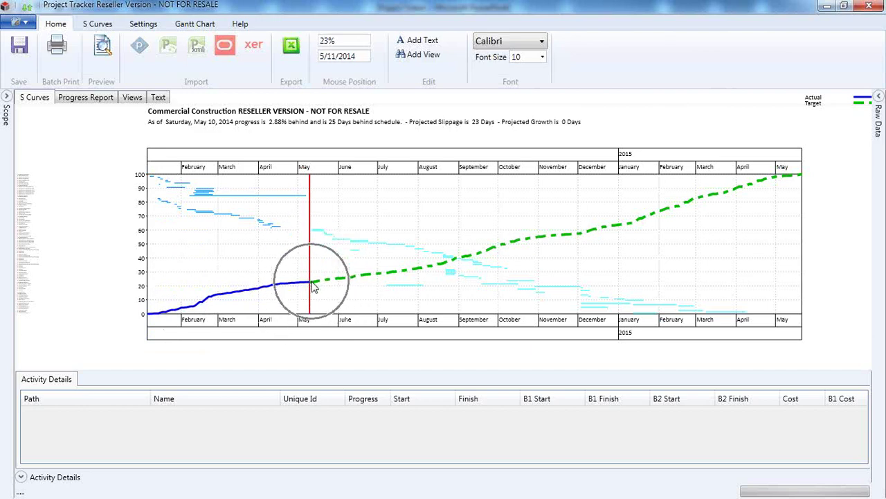
pyautogui.click(799, 177)
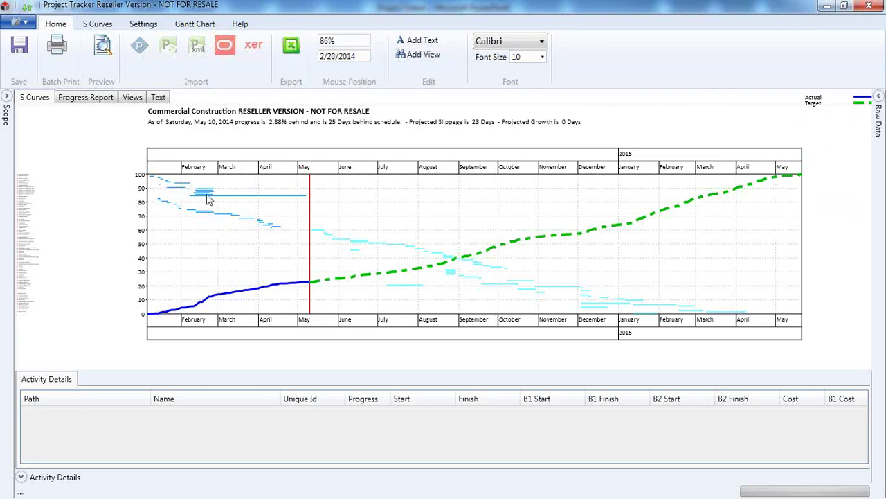
pyautogui.moveTo(206, 194)
pyautogui.moveTo(249, 202)
pyautogui.moveTo(249, 223)
pyautogui.moveTo(318, 234)
pyautogui.moveTo(344, 244)
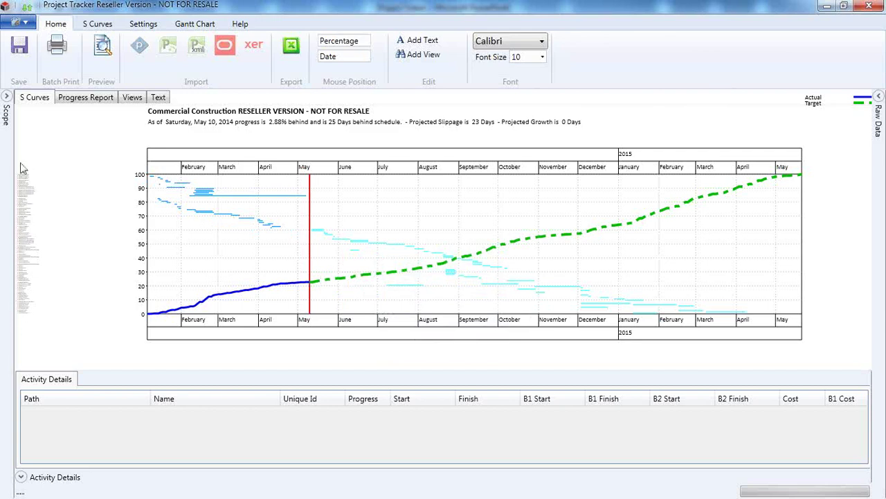
# Step: Expand the project scope down to the 3 - story Office Building work packages and view the General Conditions S curve and activities
pyautogui.click(7, 97)
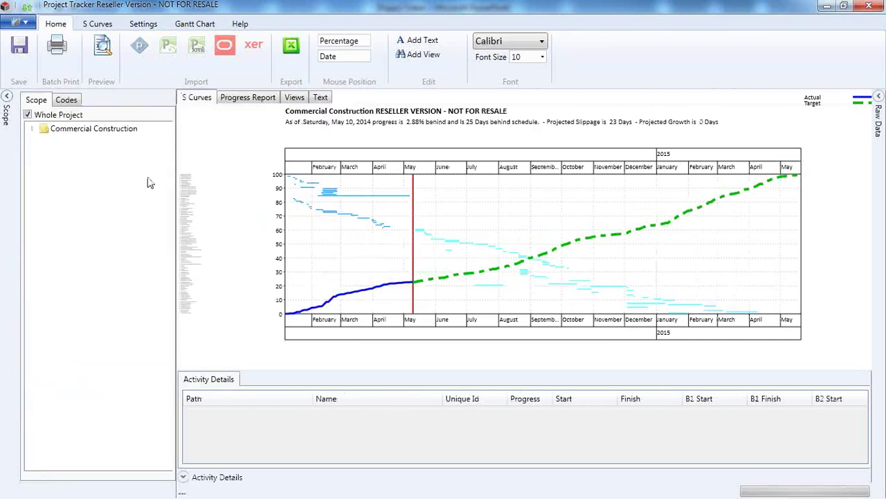
pyautogui.click(33, 130)
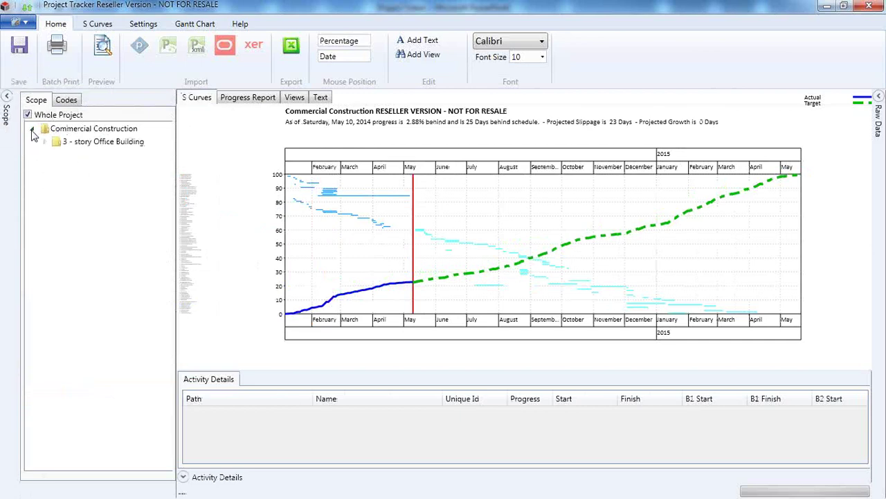
pyautogui.click(45, 142)
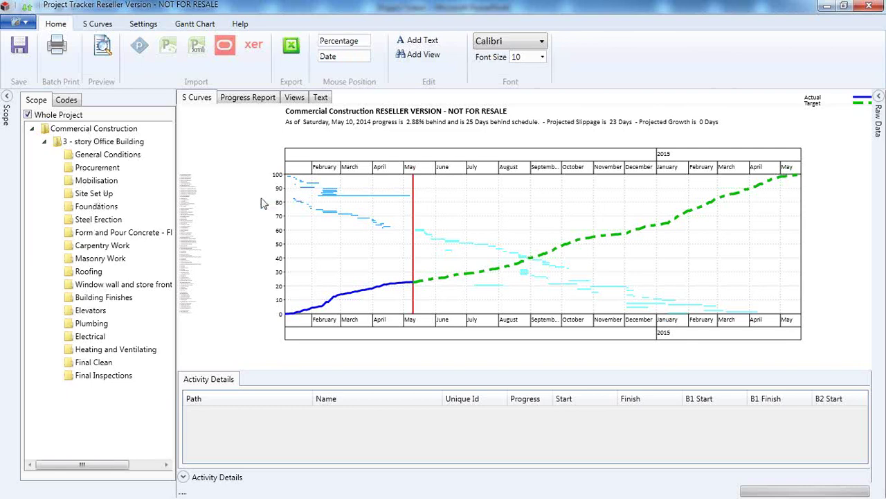
pyautogui.click(100, 156)
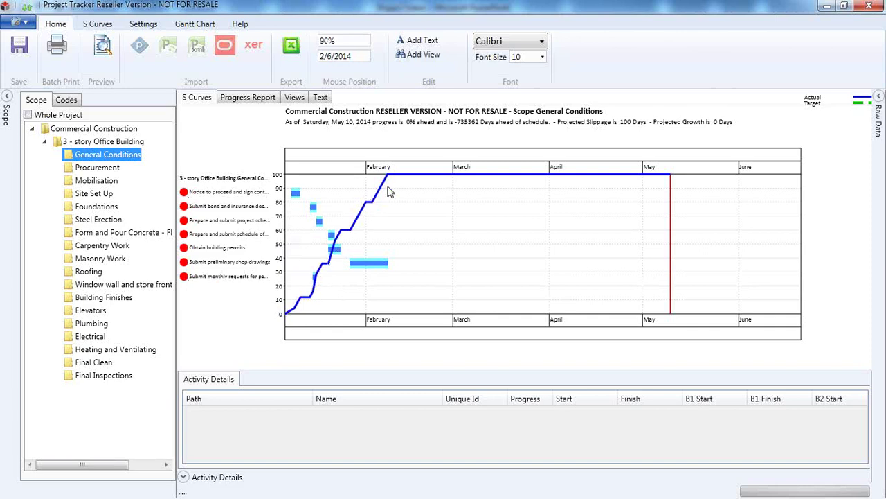
pyautogui.moveTo(296, 200)
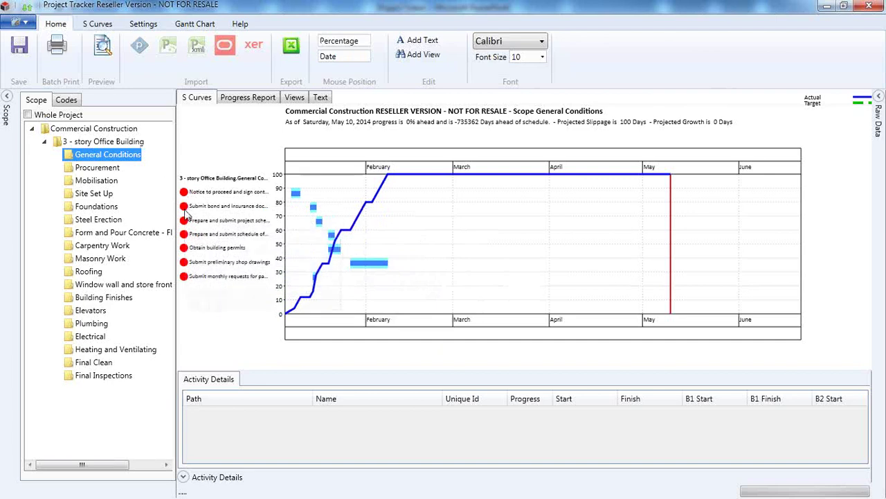
pyautogui.moveTo(186, 216)
pyautogui.moveTo(186, 241)
# Step: View the Procurement, Mobilisation, Site Set Up and Foundations S curves in turn, and inspect the Pour concrete elevator walls activity details
pyautogui.click(97, 167)
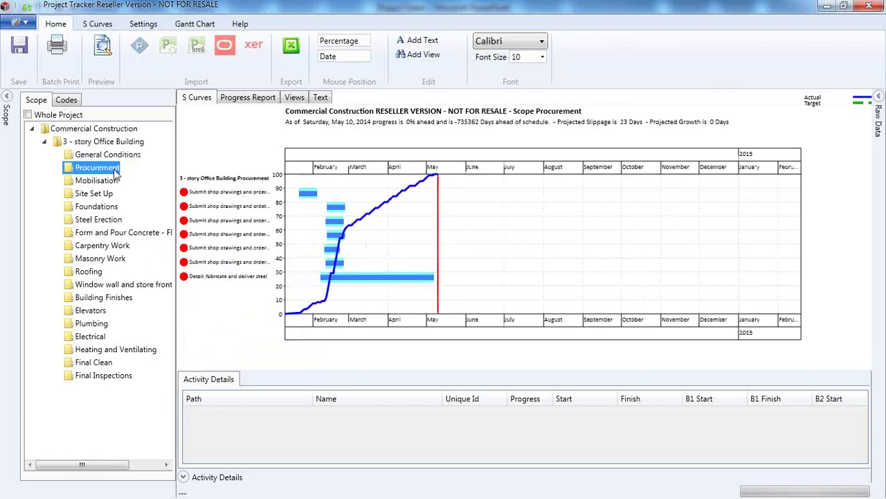
pyautogui.click(102, 184)
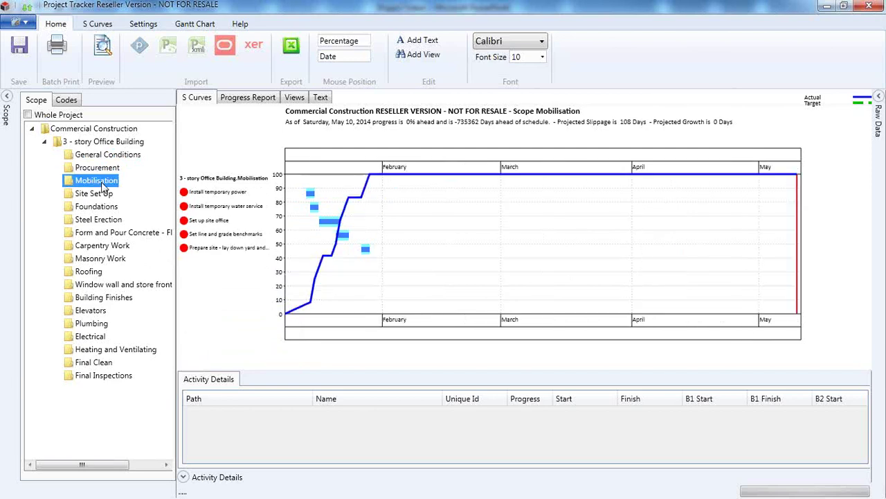
pyautogui.click(100, 198)
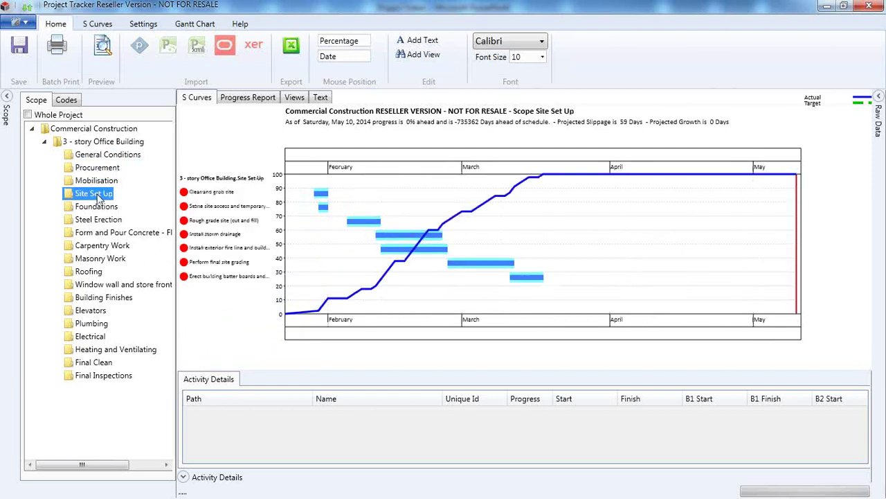
pyautogui.click(98, 211)
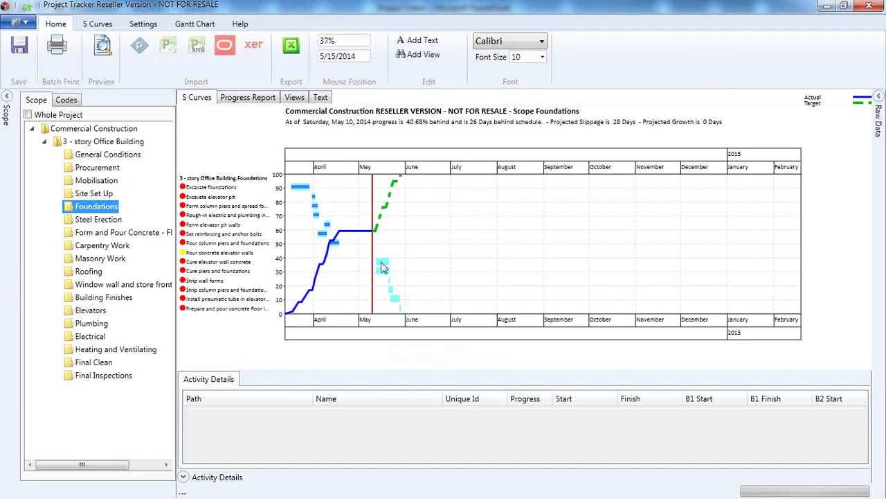
pyautogui.moveTo(383, 267)
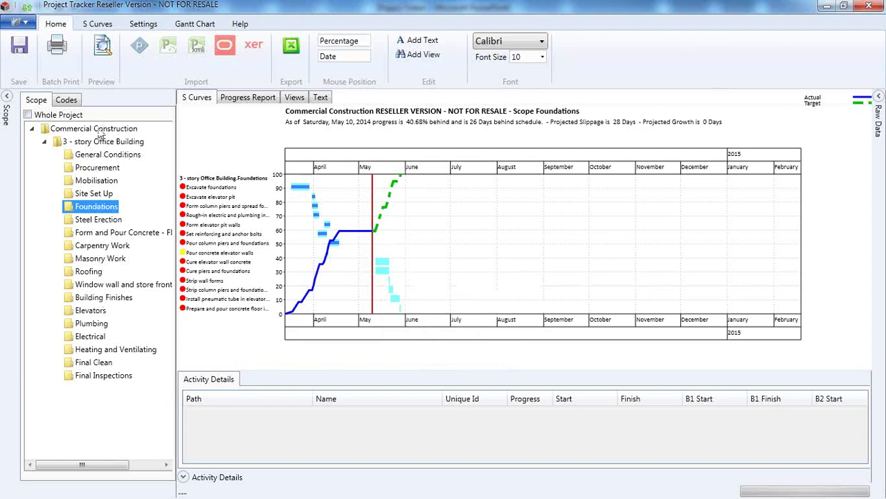
pyautogui.click(187, 257)
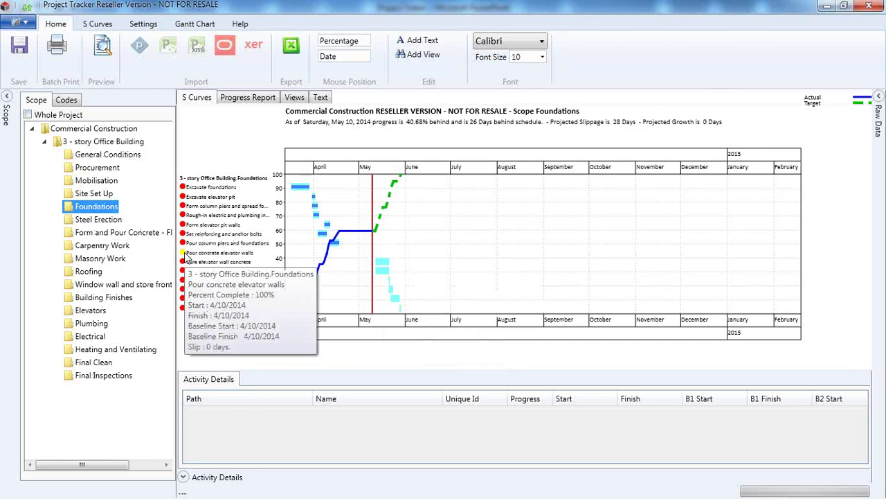
pyautogui.click(185, 253)
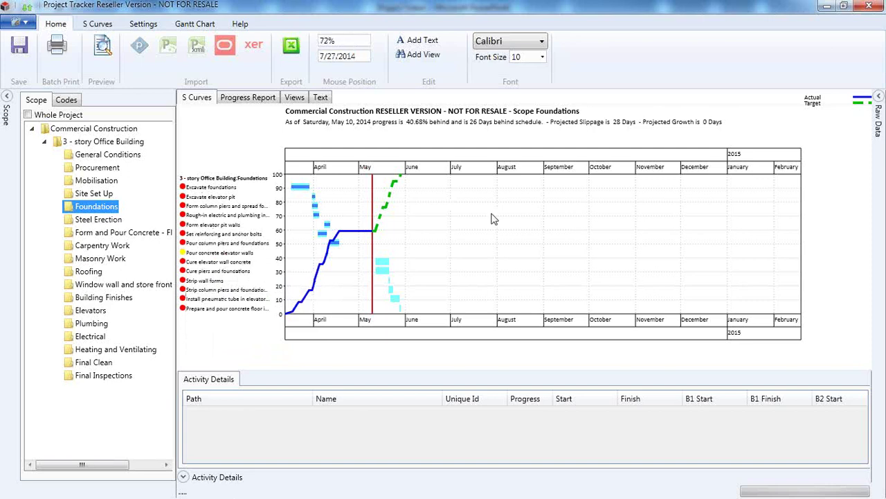
# Step: Filter the Foundations S curve by the Trades Contractor codes Roof and Carpentry in turn
pyautogui.click(65, 100)
pyautogui.click(32, 128)
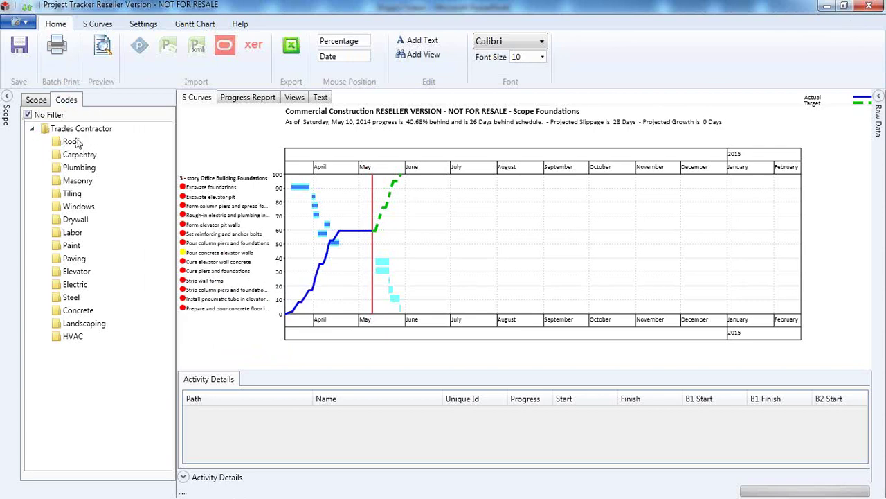
pyautogui.click(71, 142)
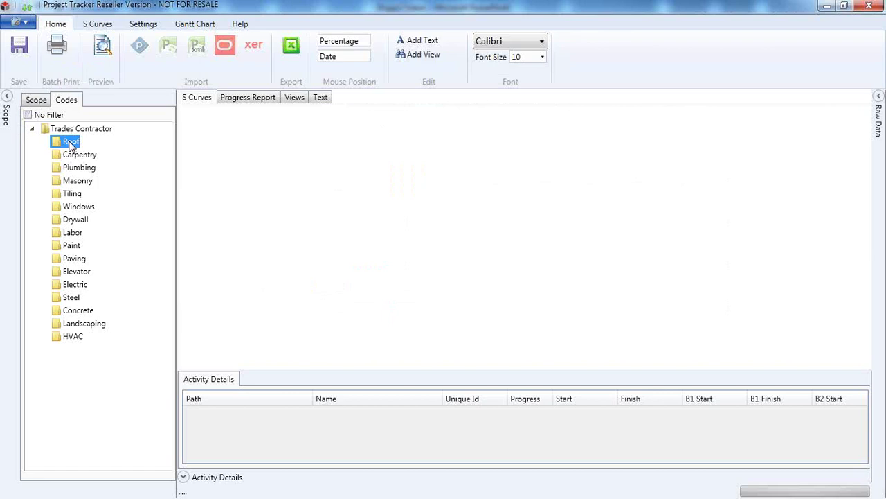
pyautogui.click(72, 157)
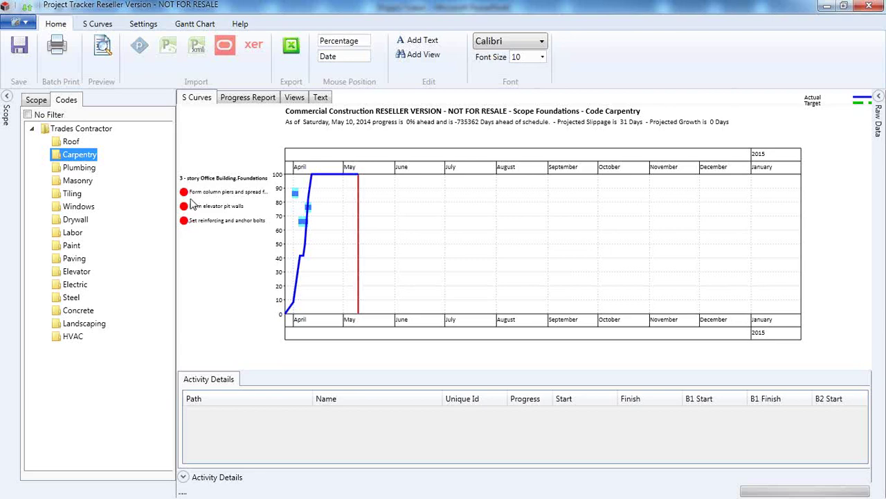
pyautogui.click(38, 101)
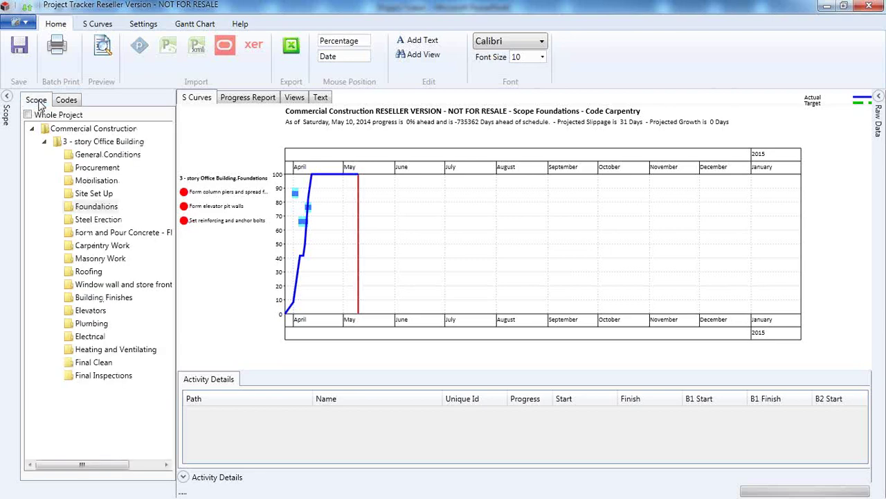
pyautogui.click(58, 102)
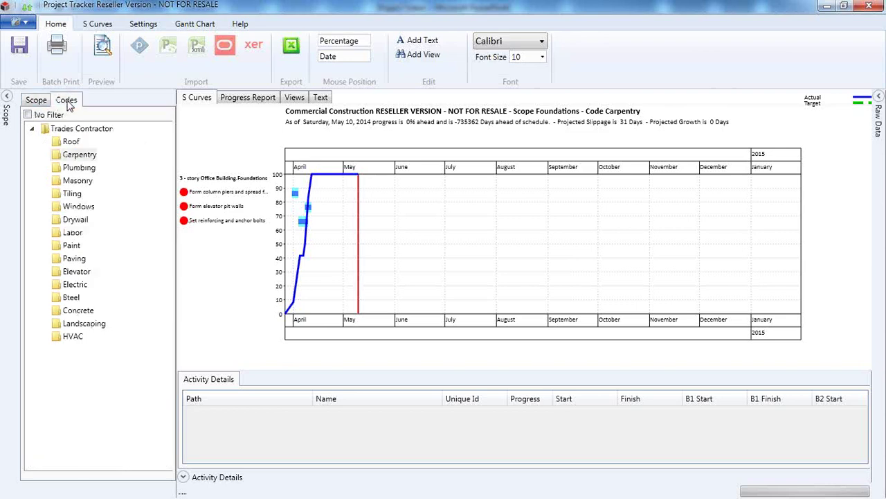
# Step: Clear the trade code filter, reset the scope to the whole project and collapse the scope tree
pyautogui.click(29, 115)
pyautogui.click(37, 102)
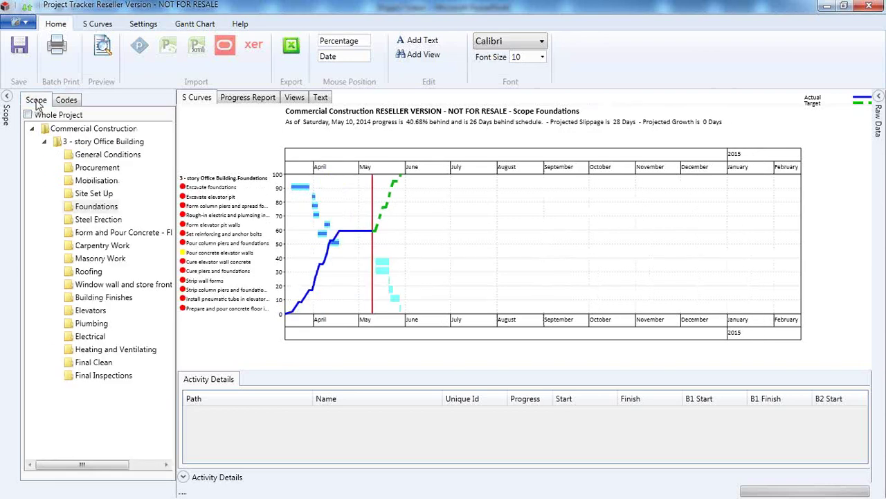
pyautogui.click(29, 116)
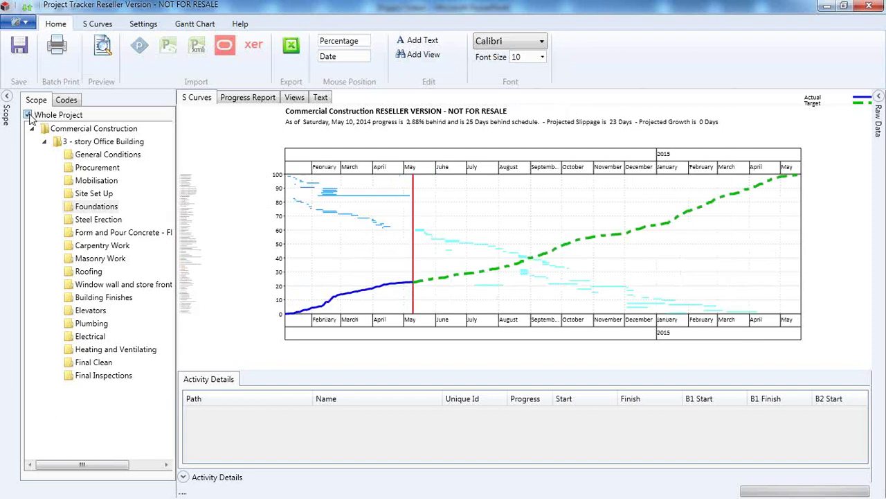
pyautogui.click(7, 97)
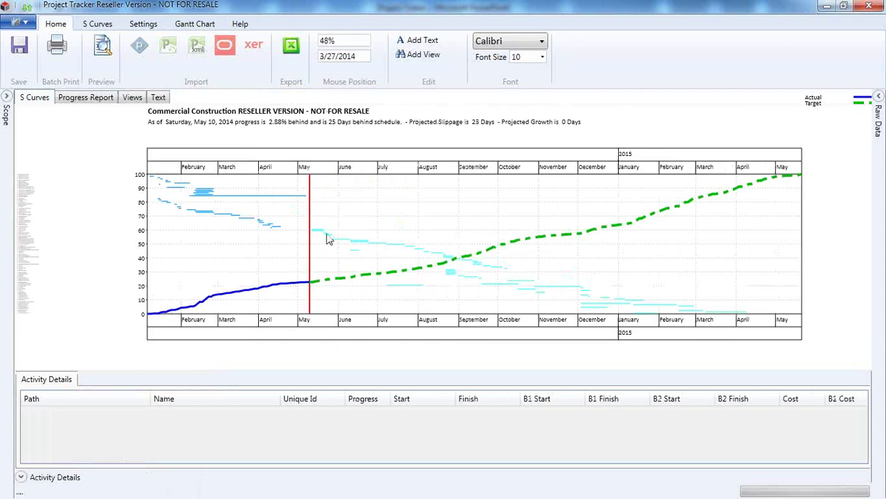
# Step: View the whole-project S curve by Cost and by Resource, and return the S curve type to Duration
pyautogui.click(98, 25)
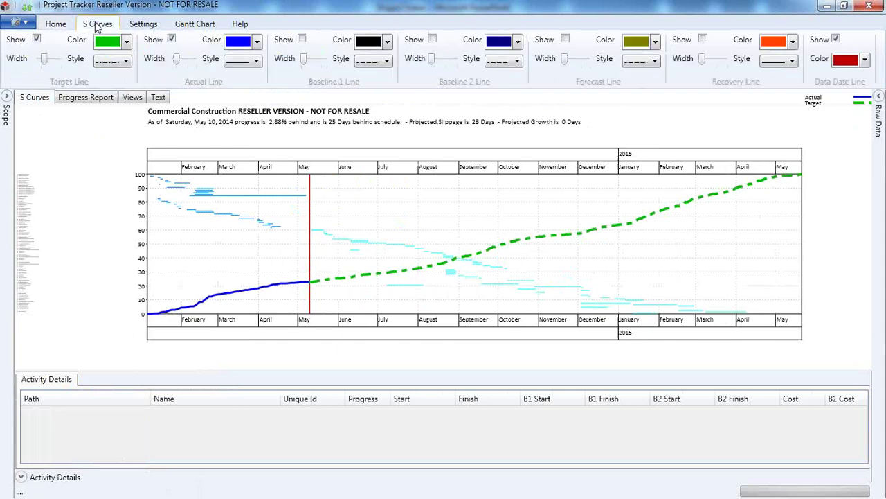
pyautogui.click(132, 25)
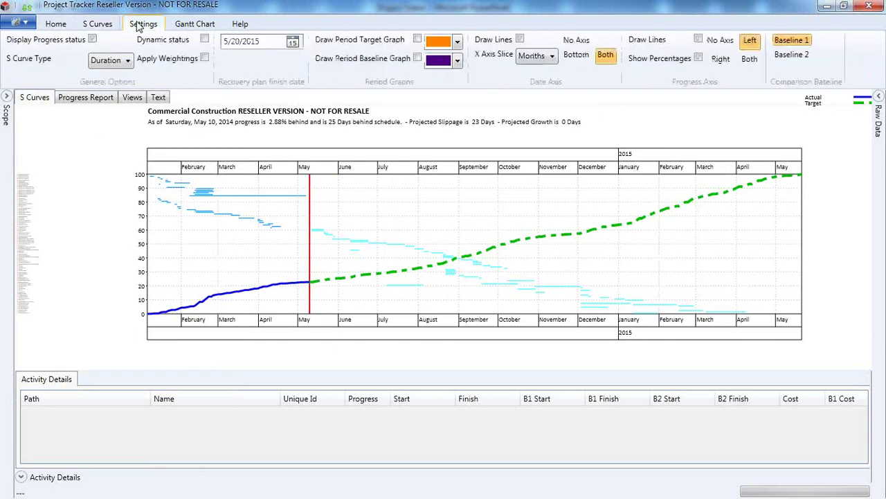
pyautogui.click(127, 63)
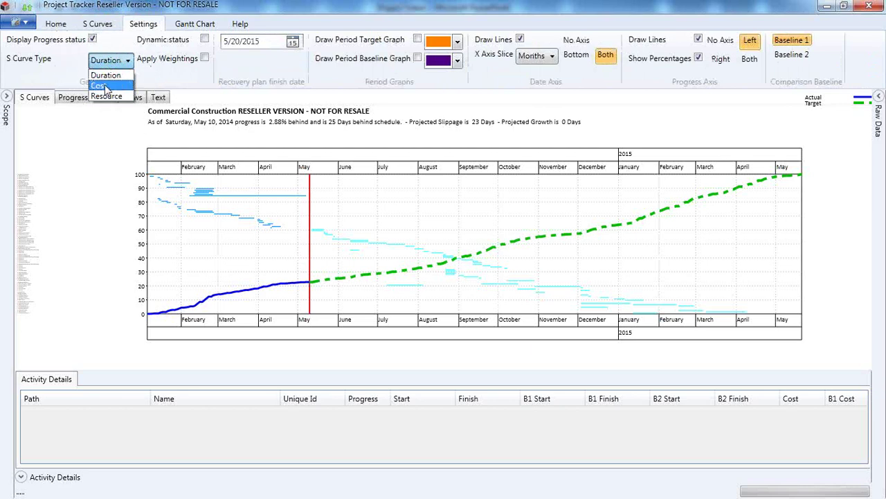
pyautogui.click(100, 85)
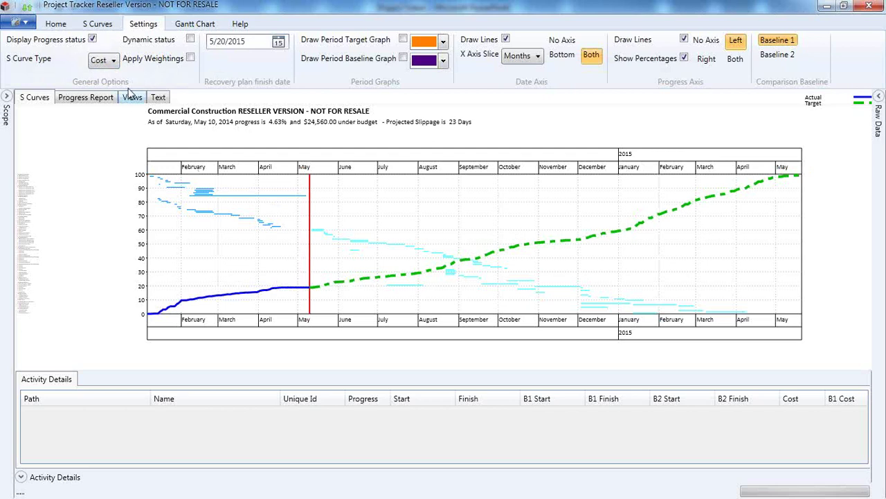
pyautogui.click(115, 64)
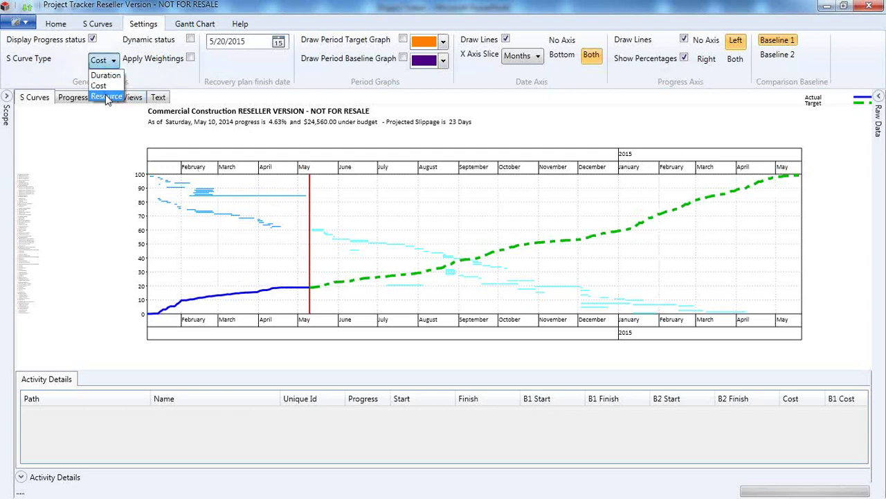
pyautogui.click(108, 97)
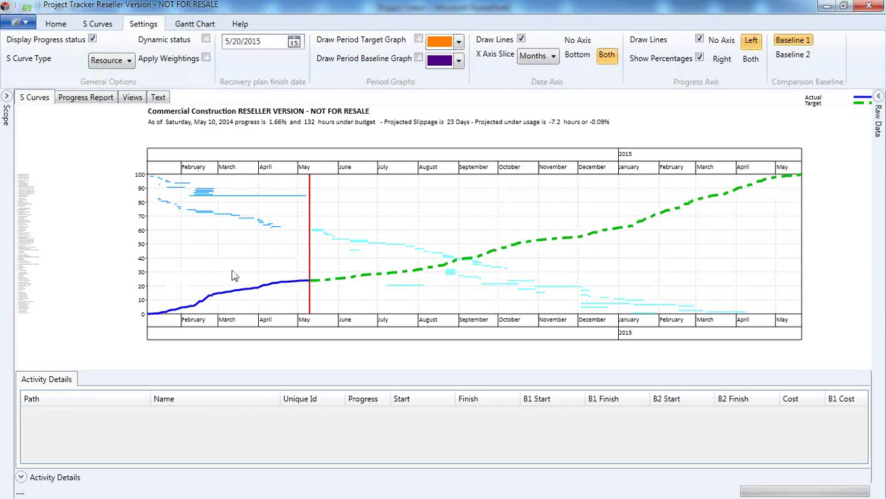
pyautogui.click(130, 63)
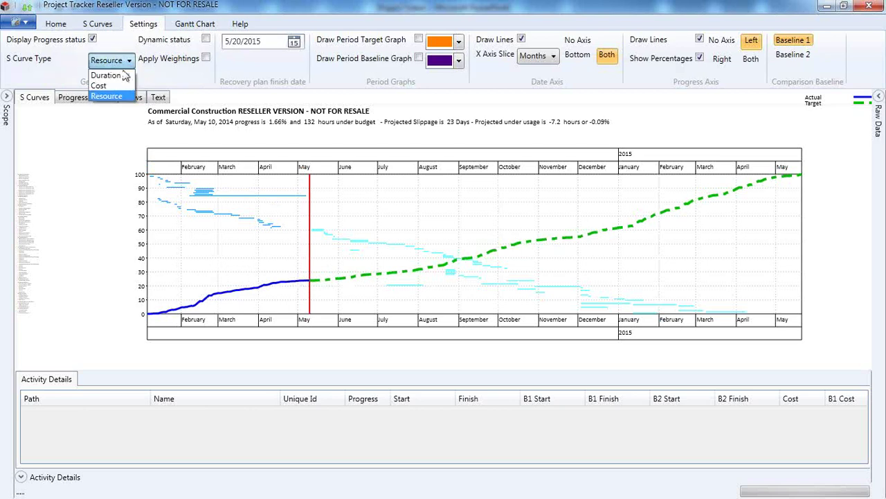
pyautogui.click(117, 76)
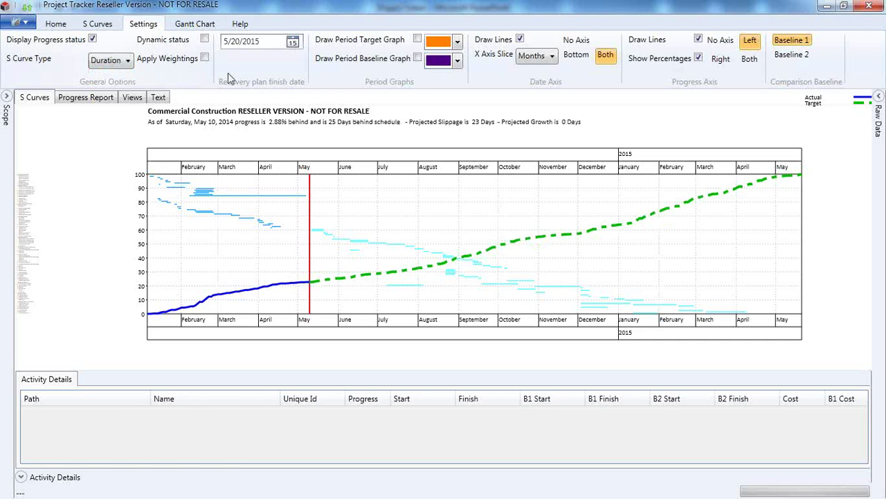
# Step: Show the Baseline 1, Baseline 2, Forecast and Recovery lines on the S curve and thicken the Recovery line
pyautogui.click(105, 27)
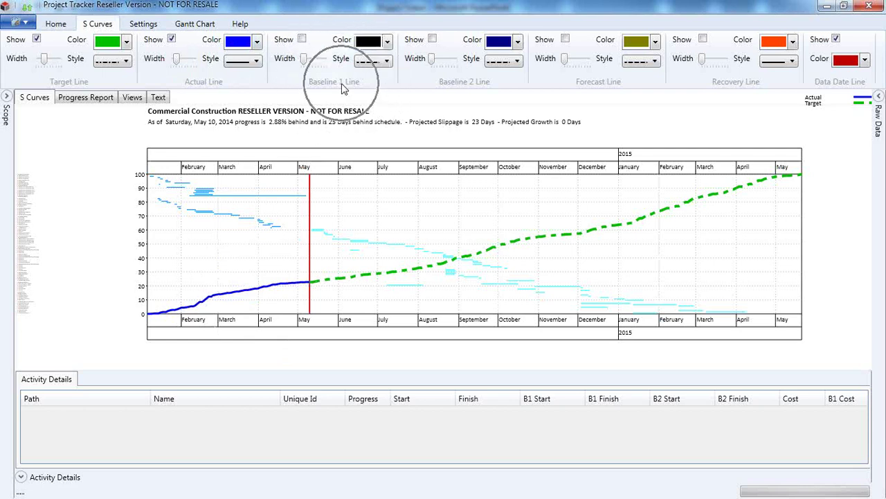
pyautogui.click(303, 40)
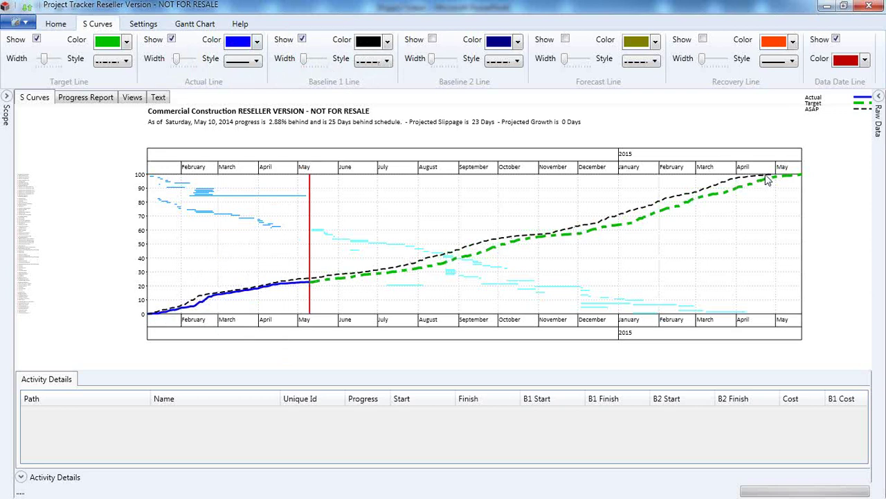
pyautogui.click(432, 39)
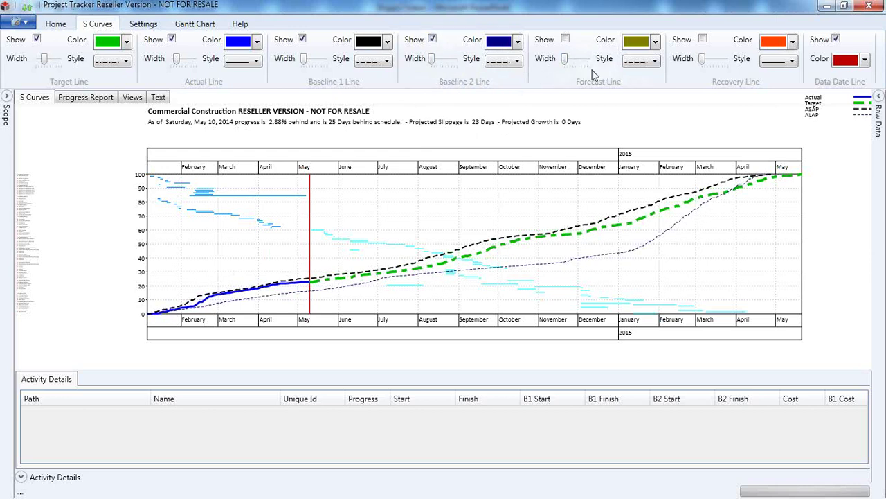
pyautogui.click(565, 40)
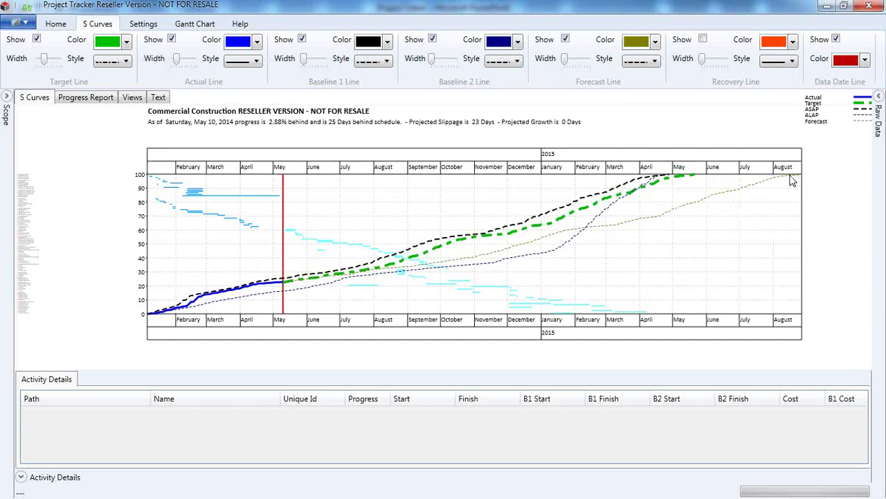
pyautogui.click(703, 40)
pyautogui.moveTo(704, 60); pyautogui.dragTo(722, 60)
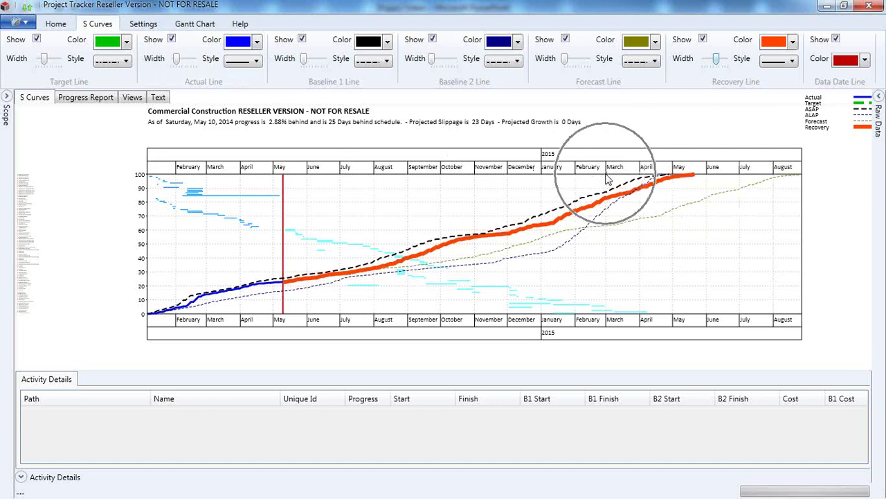
# Step: Set the recovery plan finish date to 2/28/2015
pyautogui.click(147, 27)
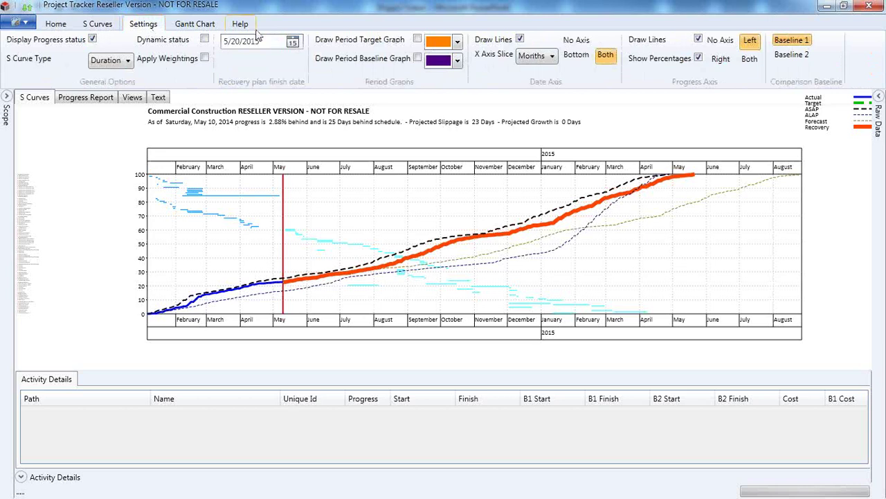
pyautogui.click(293, 43)
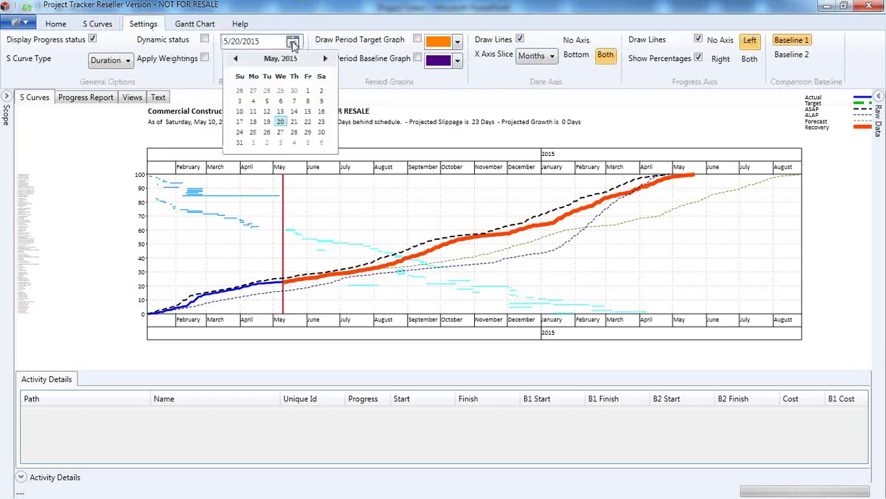
pyautogui.click(236, 60)
pyautogui.click(238, 59)
pyautogui.click(237, 60)
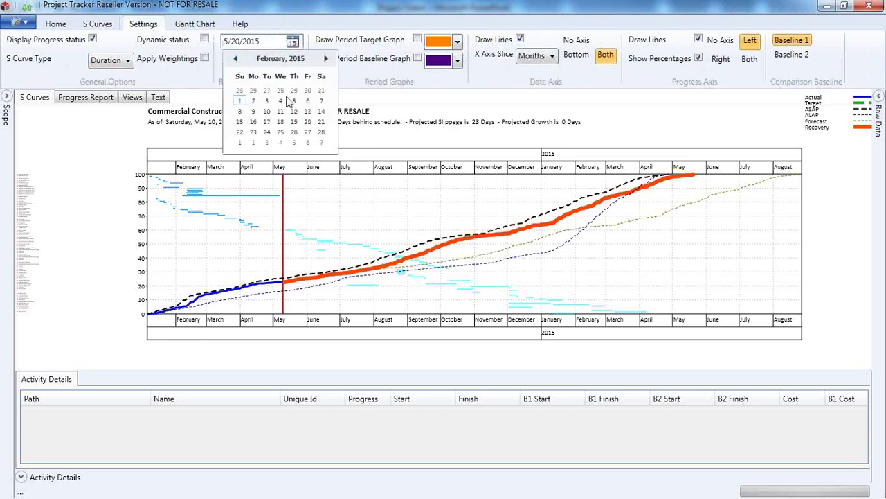
pyautogui.click(322, 134)
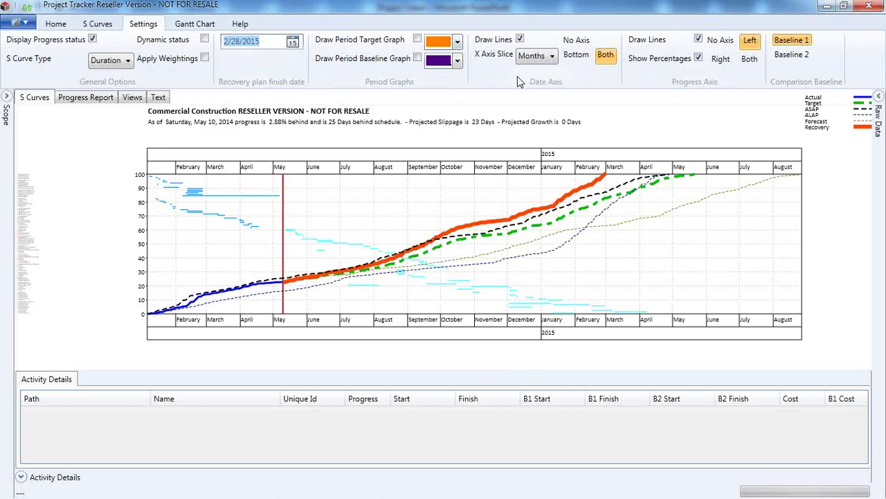
# Step: View the S curves with the X axis sliced by Weeks and by Days, and return the slice to Months
pyautogui.click(544, 56)
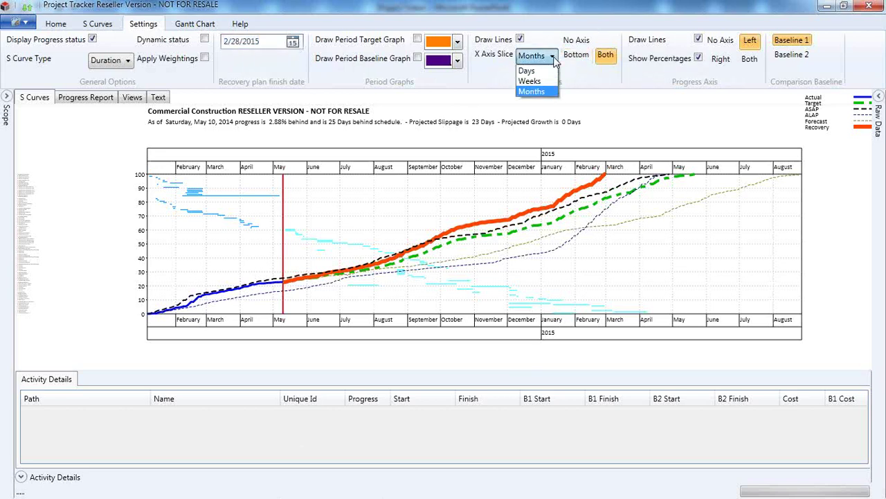
pyautogui.click(540, 82)
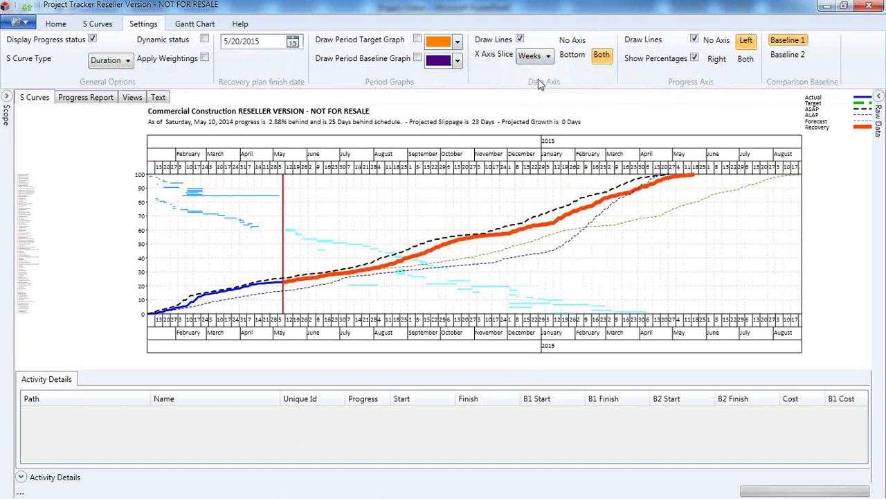
pyautogui.click(544, 56)
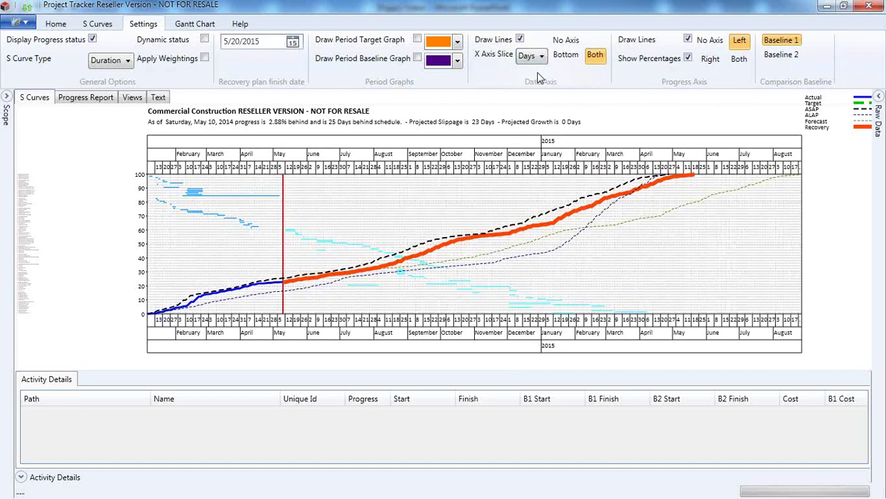
pyautogui.click(543, 56)
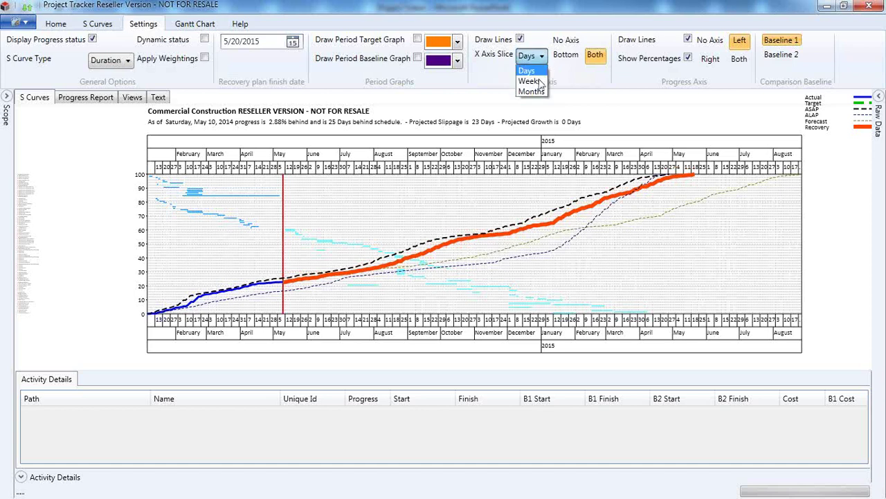
pyautogui.click(536, 92)
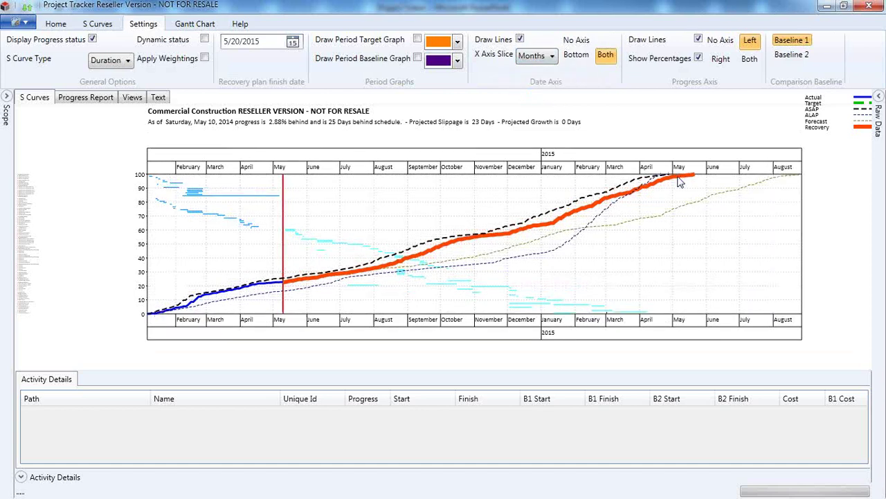
# Step: Compare the project's progress status against Baseline 2 and Baseline 1, leaving Baseline 1 as the comparison baseline
pyautogui.click(793, 53)
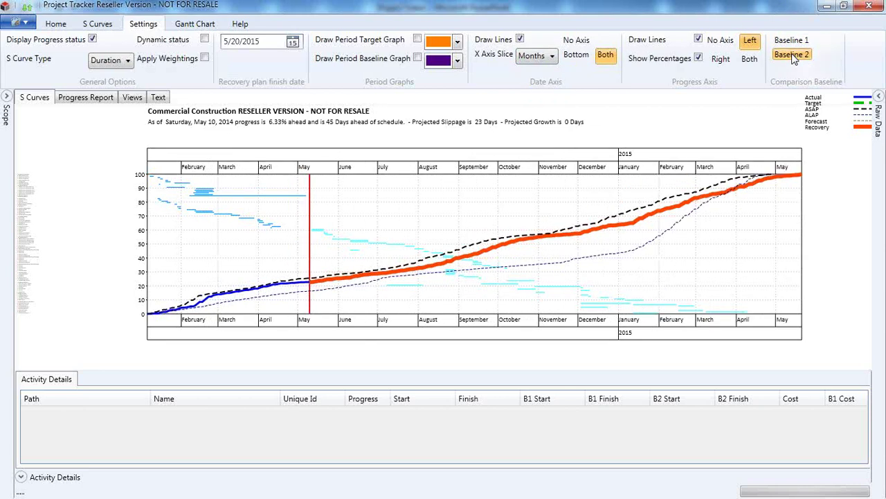
pyautogui.click(795, 44)
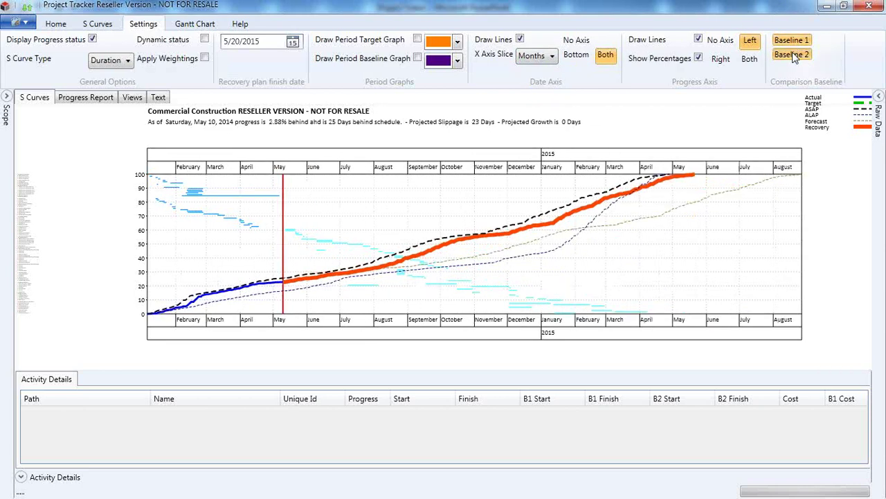
pyautogui.click(793, 54)
pyautogui.click(793, 40)
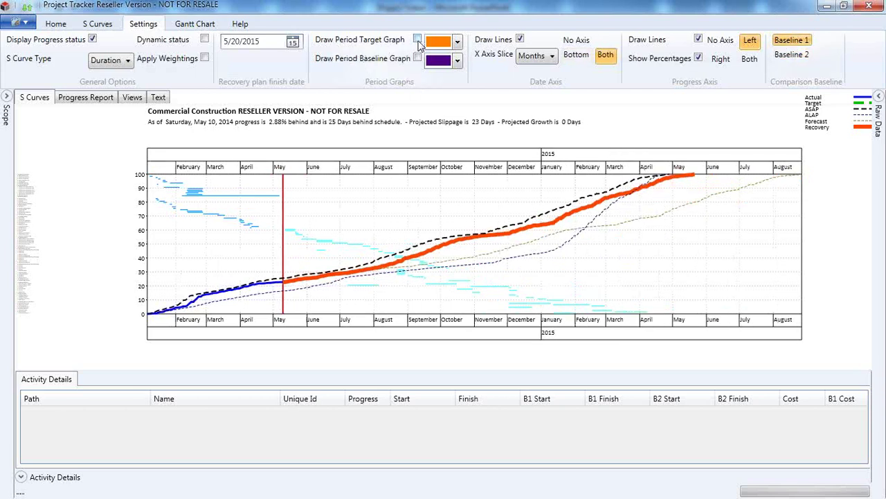
# Step: Draw the period baseline and period target graphs, and check the values of individual monthly bars
pyautogui.click(418, 58)
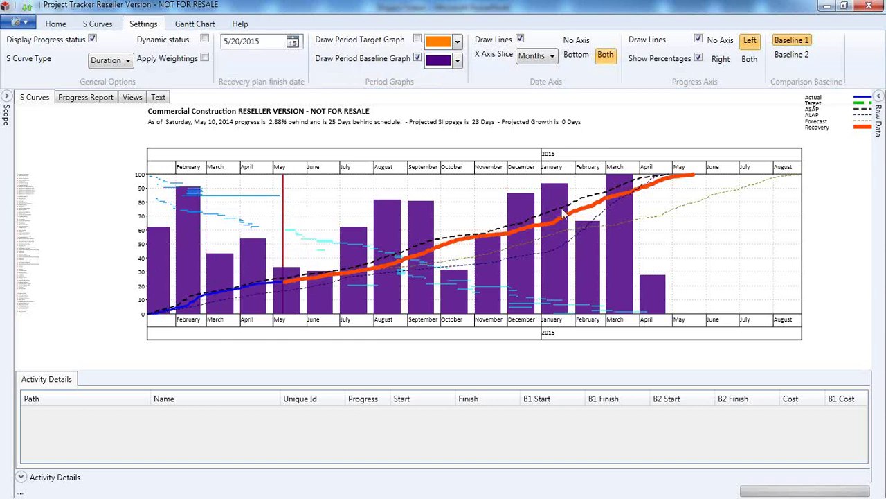
pyautogui.click(418, 39)
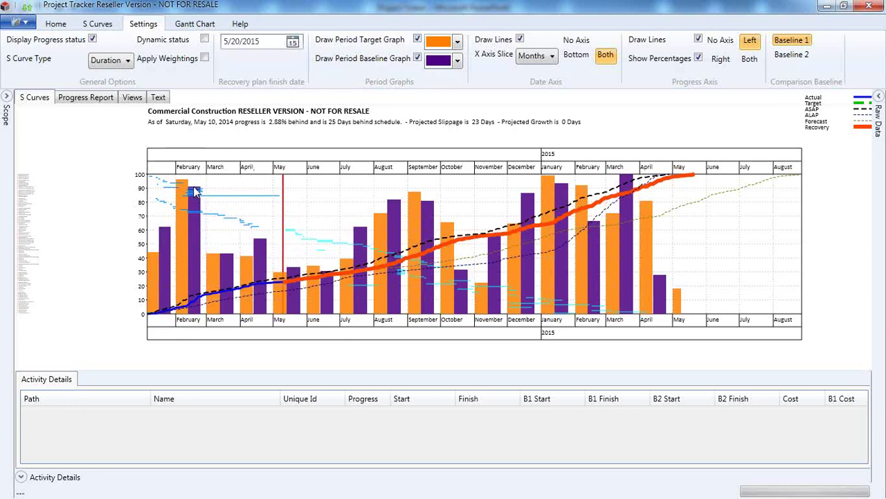
pyautogui.moveTo(186, 183)
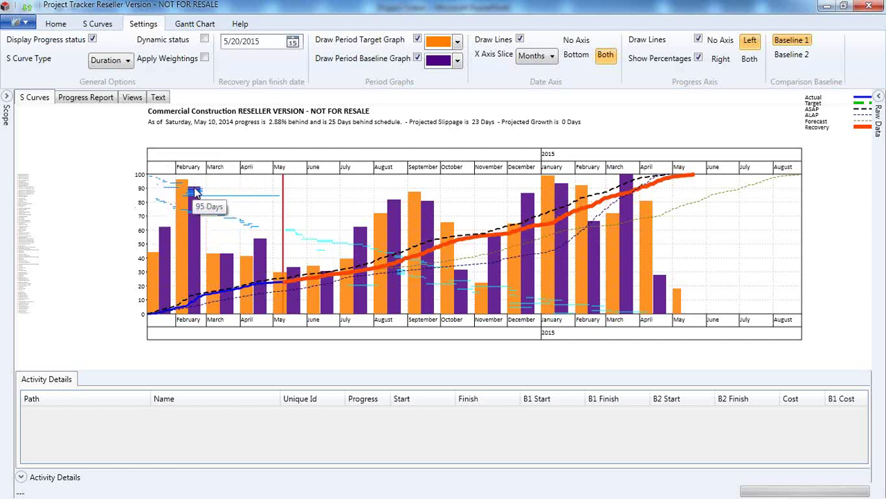
pyautogui.click(167, 232)
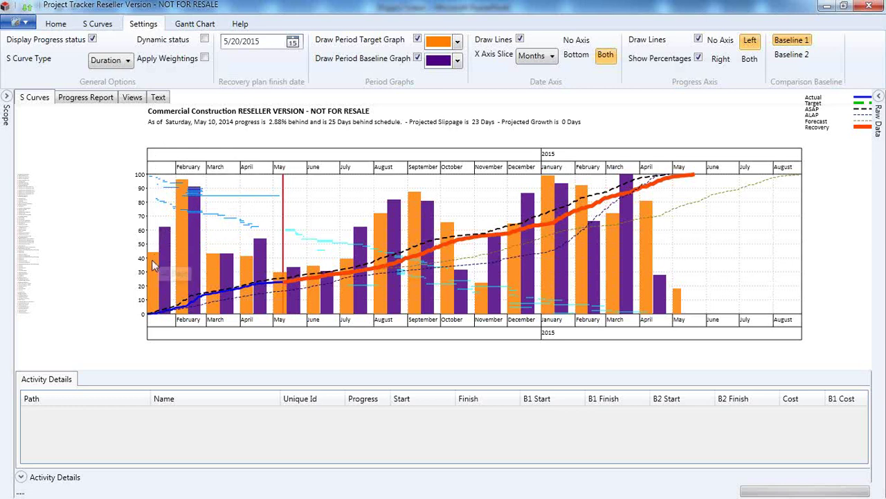
pyautogui.click(155, 257)
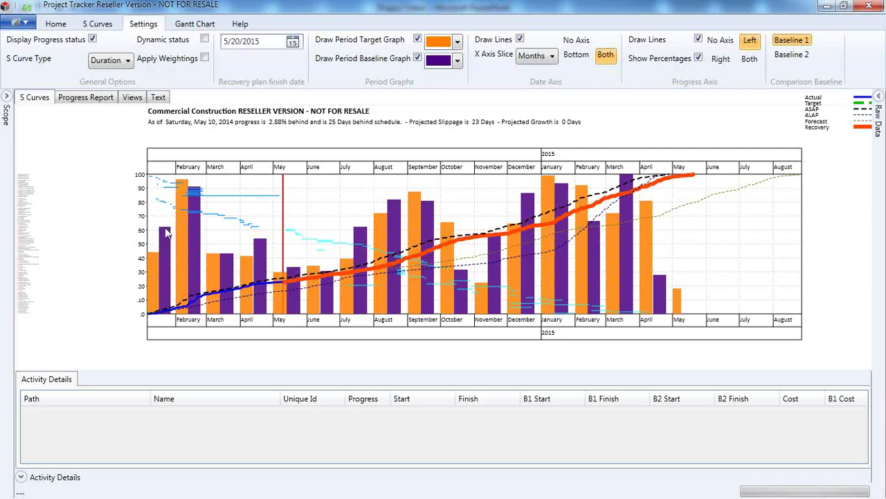
pyautogui.moveTo(163, 230)
pyautogui.click(550, 184)
# Step: View the period target and baseline bars by Weeks and by Days, and return the X axis slice to Months
pyautogui.click(554, 60)
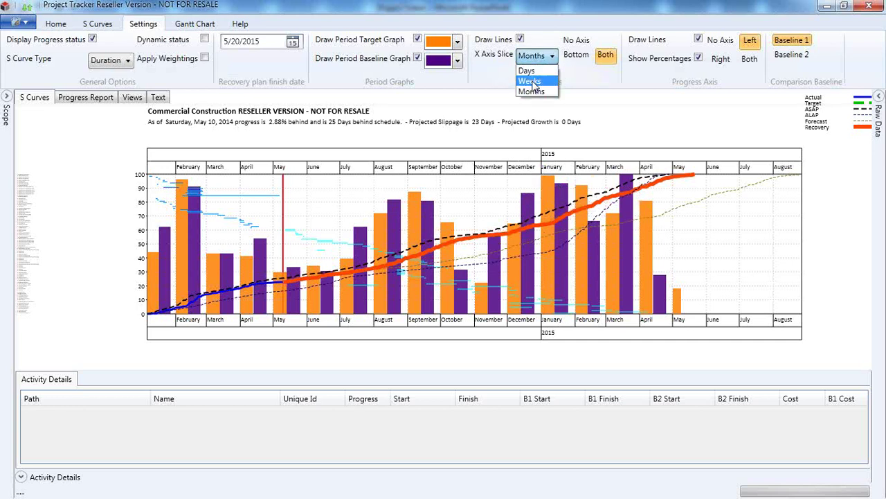
pyautogui.click(529, 82)
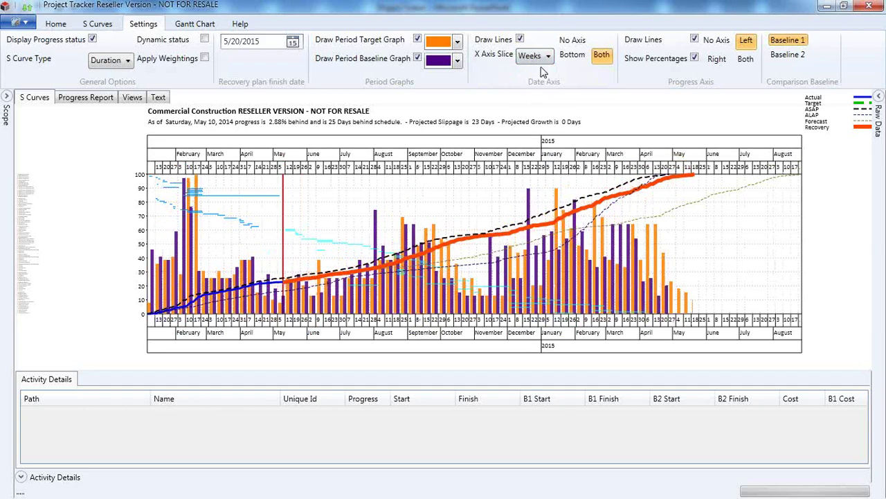
pyautogui.click(548, 58)
pyautogui.click(529, 71)
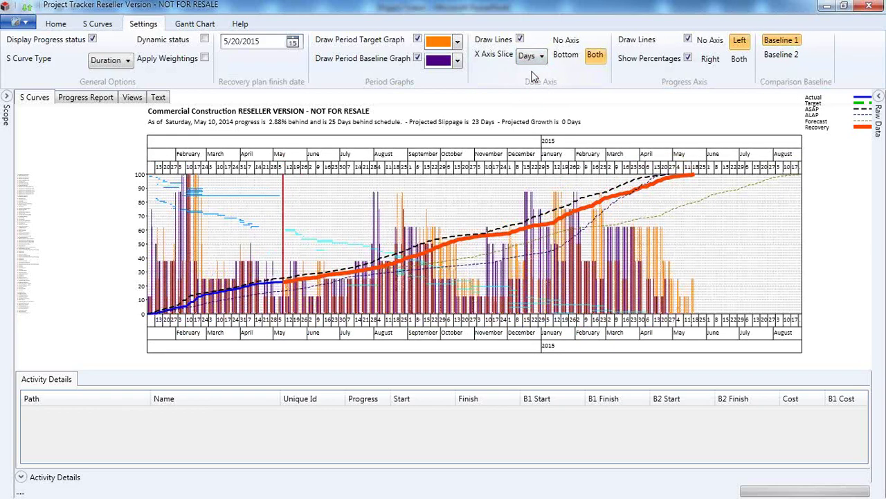
pyautogui.click(542, 57)
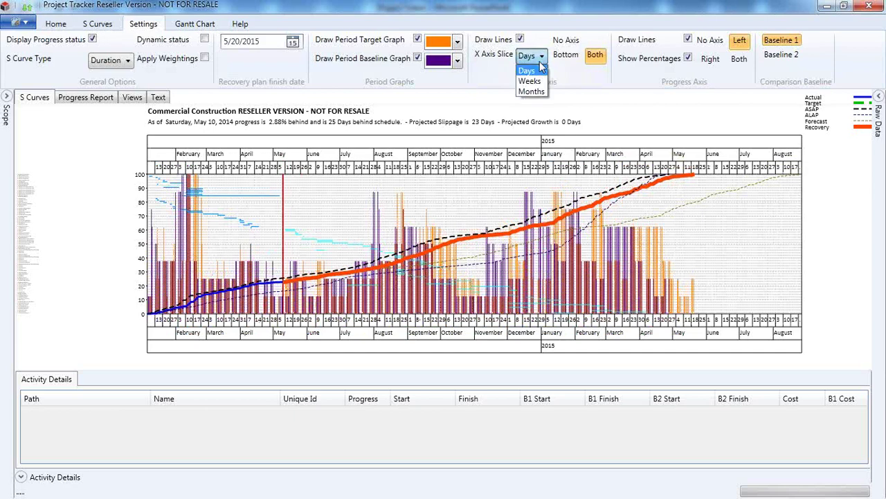
pyautogui.click(532, 92)
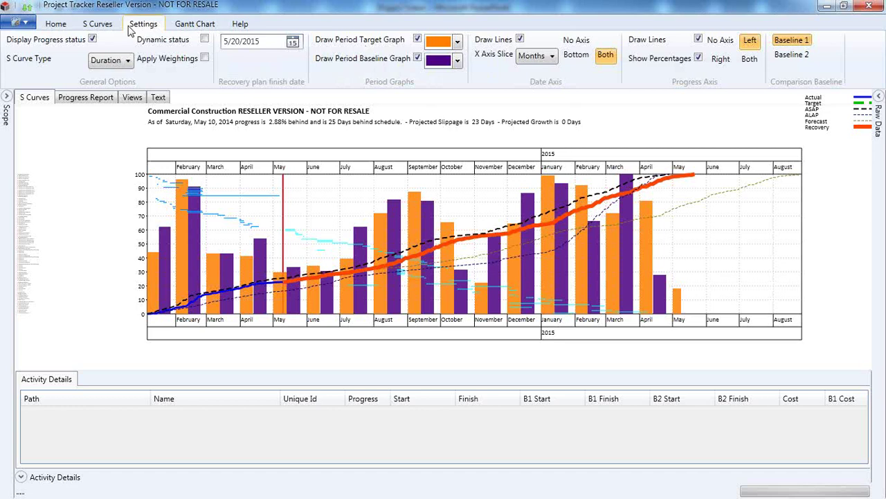
# Step: View the S curves by Cost and by Resource, and return the S curve type to Duration
pyautogui.click(108, 26)
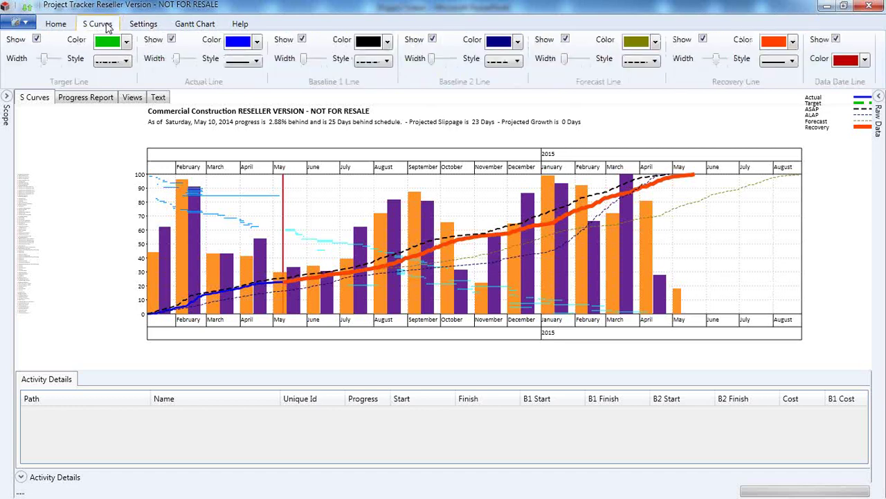
pyautogui.click(143, 27)
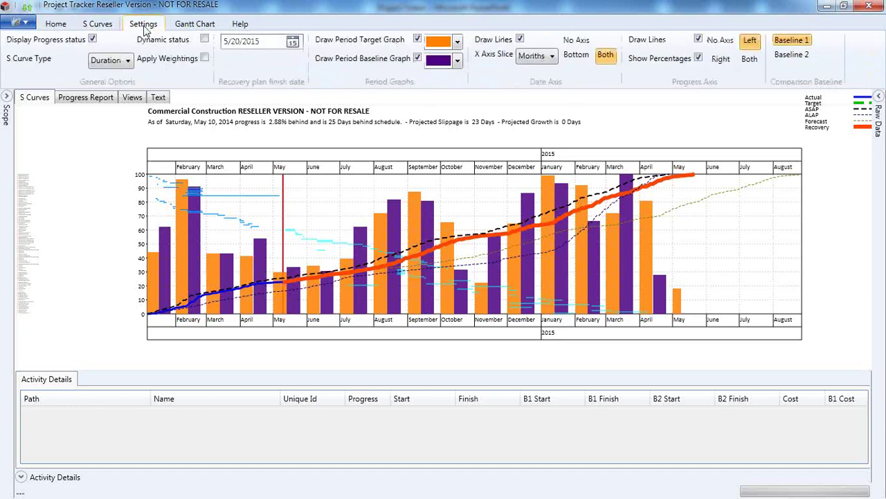
pyautogui.click(128, 63)
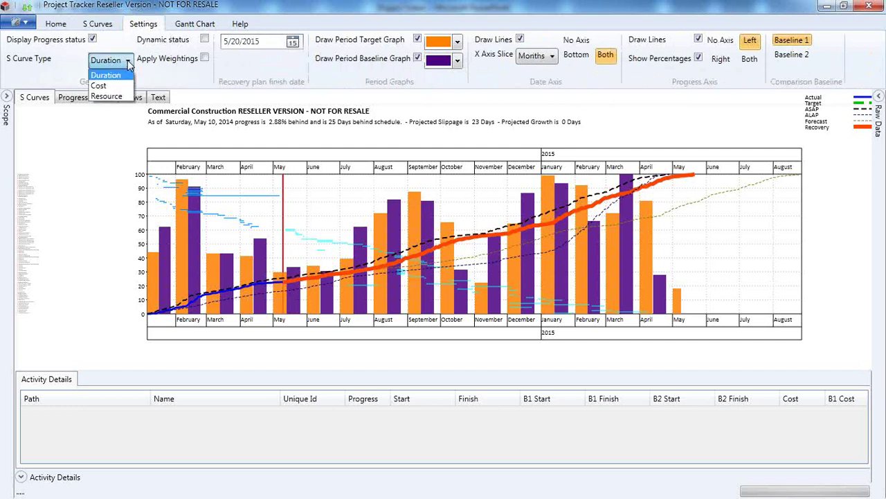
pyautogui.click(99, 86)
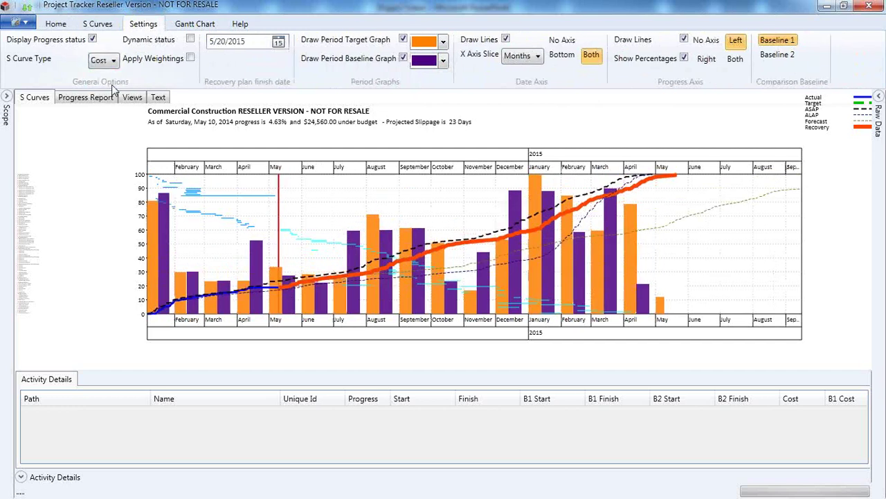
pyautogui.click(111, 61)
pyautogui.click(107, 96)
pyautogui.click(128, 61)
pyautogui.click(110, 75)
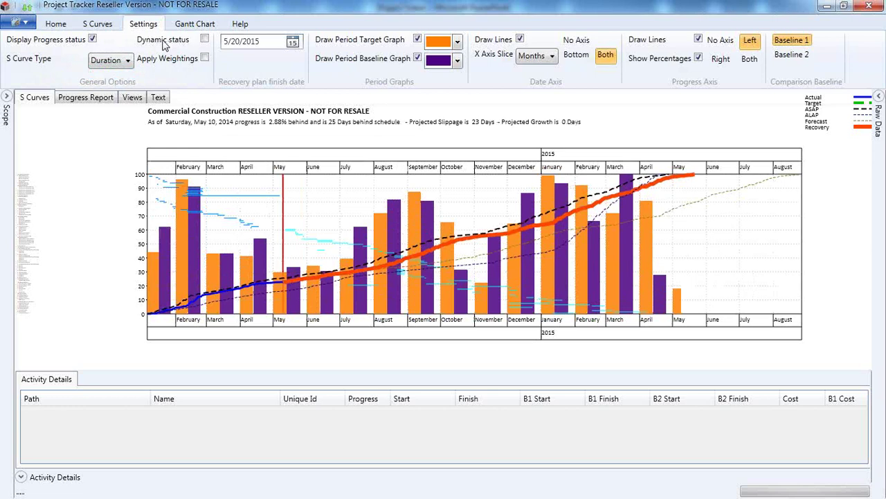
# Step: Turn on dynamic status, inspect the progress values and activities at different dates along the curve, and turn dynamic status off
pyautogui.click(205, 41)
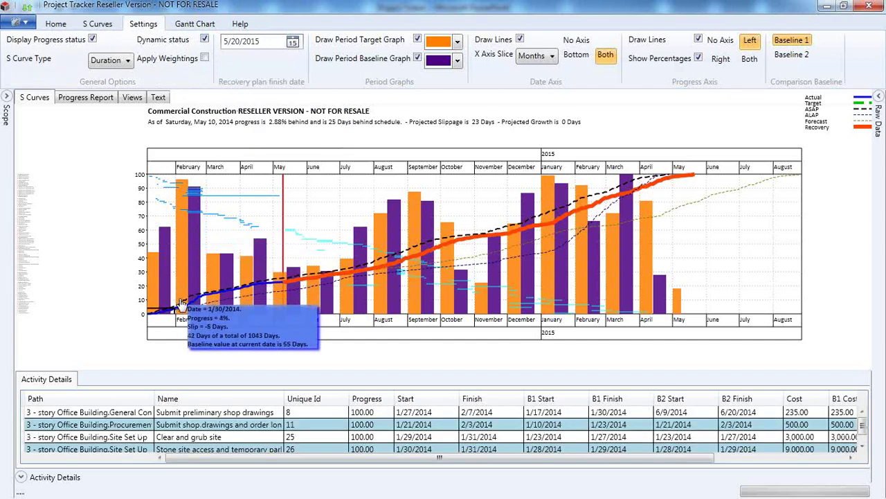
pyautogui.moveTo(196, 299)
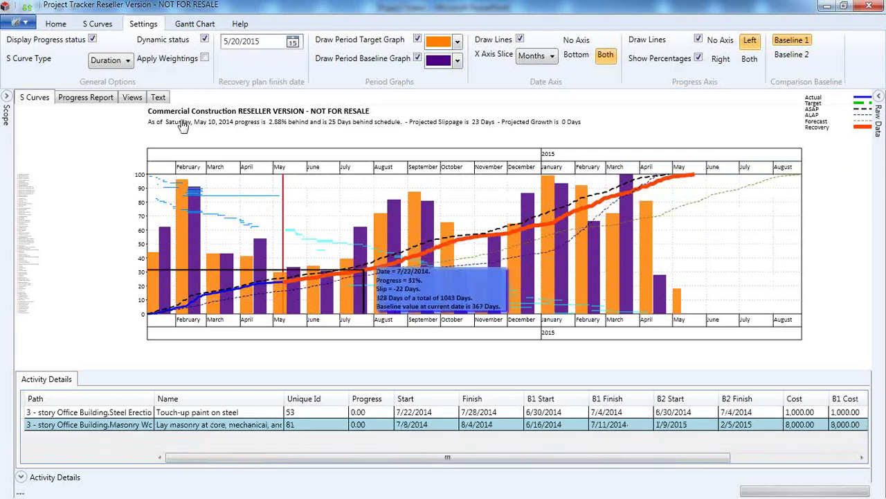
pyautogui.click(205, 39)
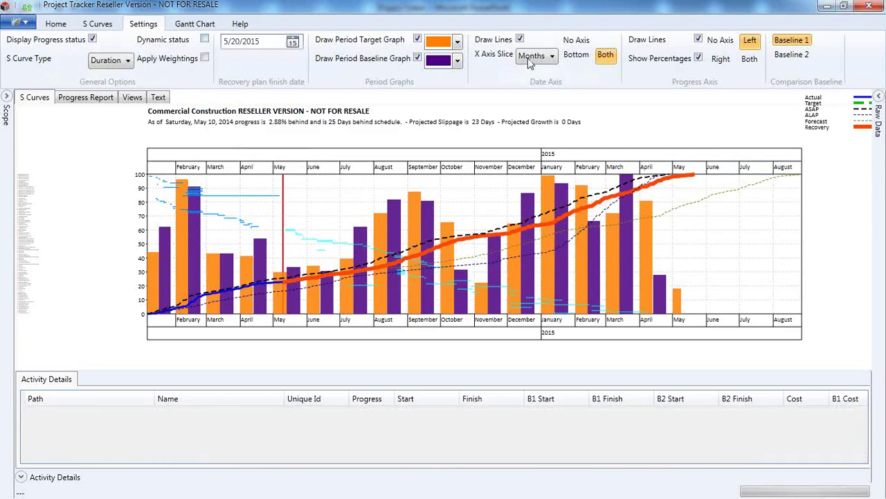
# Step: Open the raw data behind the S curves and set the Actual value for 4/18/2014 to 200000
pyautogui.click(879, 98)
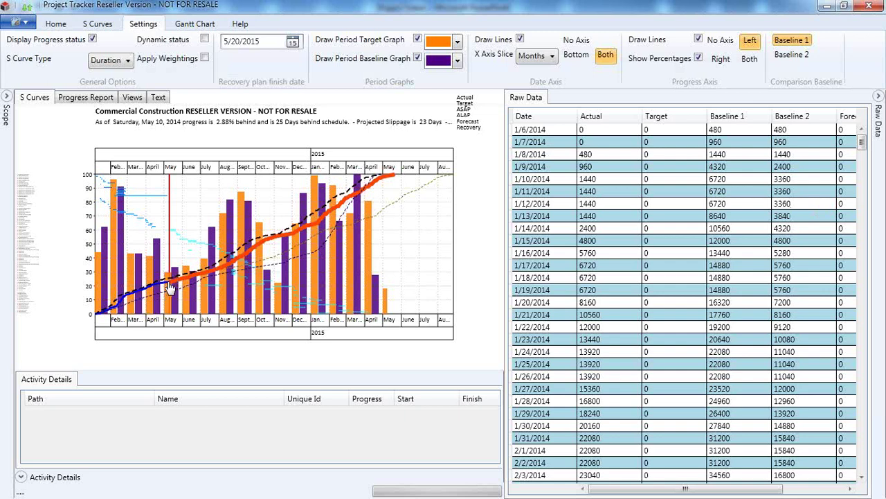
pyautogui.moveTo(171, 288)
pyautogui.moveTo(862, 144); pyautogui.dragTo(868, 199)
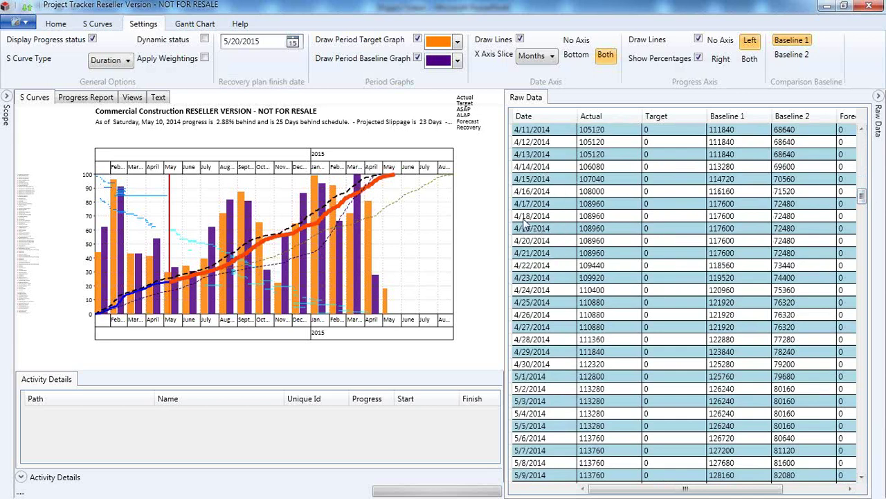
pyautogui.click(599, 218)
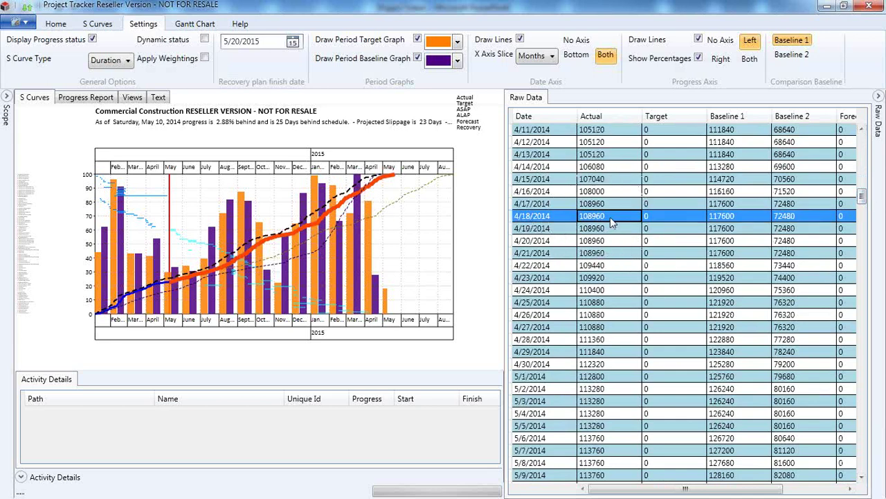
pyautogui.write('200000')
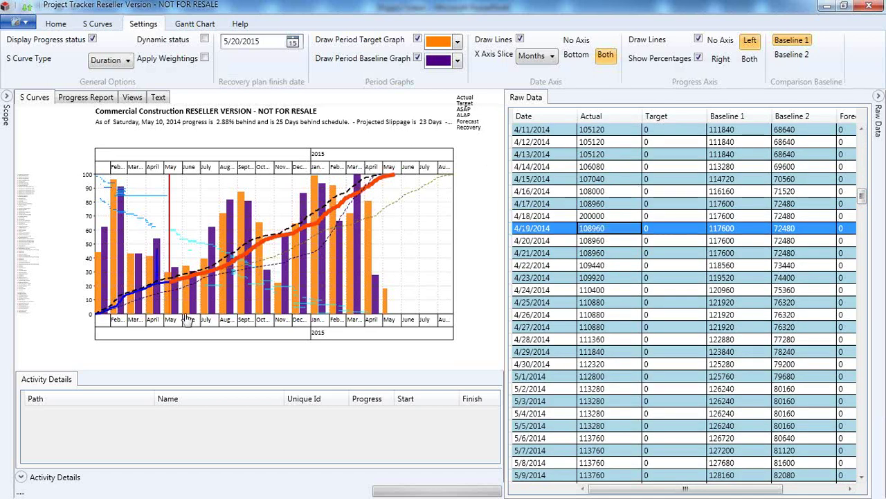
pyautogui.moveTo(158, 255)
# Step: Set the Actual value for 4/29/2014 to 250000 and hide the raw data
pyautogui.click(602, 354)
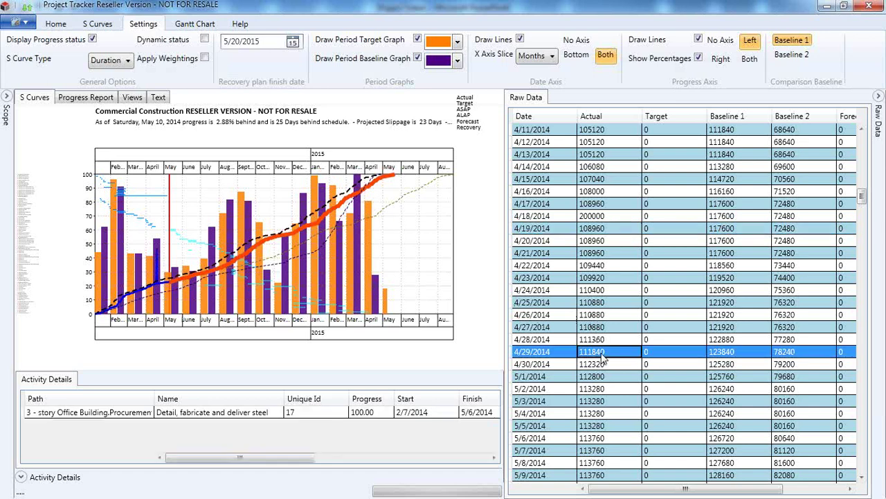
pyautogui.write('25000')
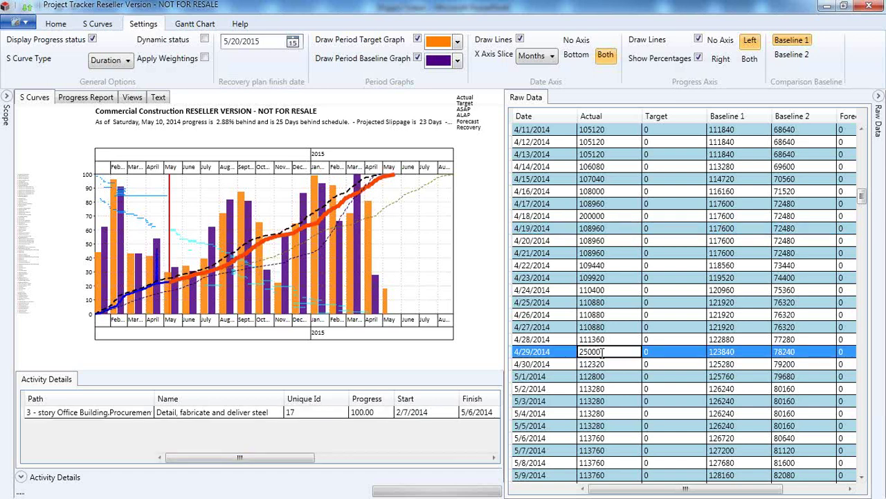
pyautogui.press('Return')
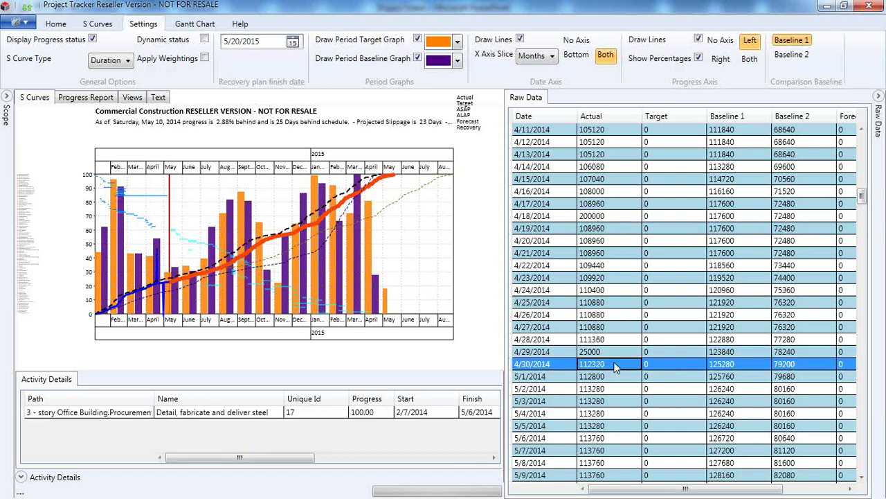
pyautogui.click(609, 353)
pyautogui.write('25000')
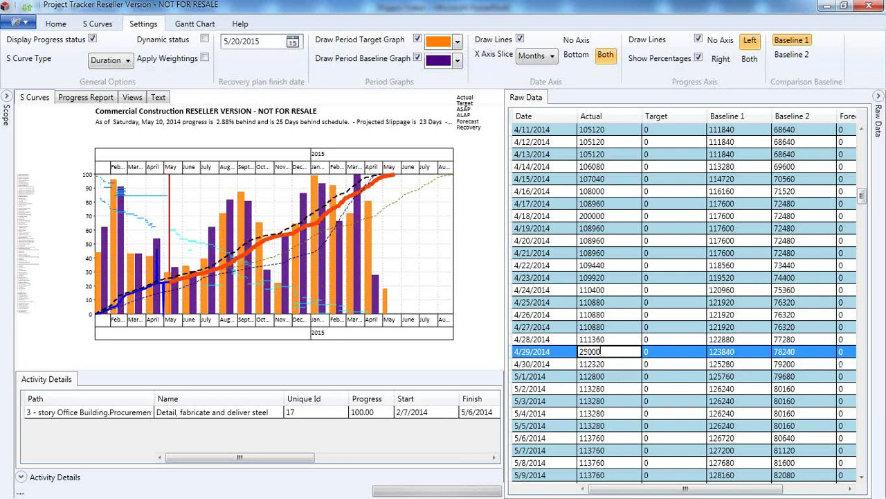
pyautogui.write('0')
pyautogui.press('Return')
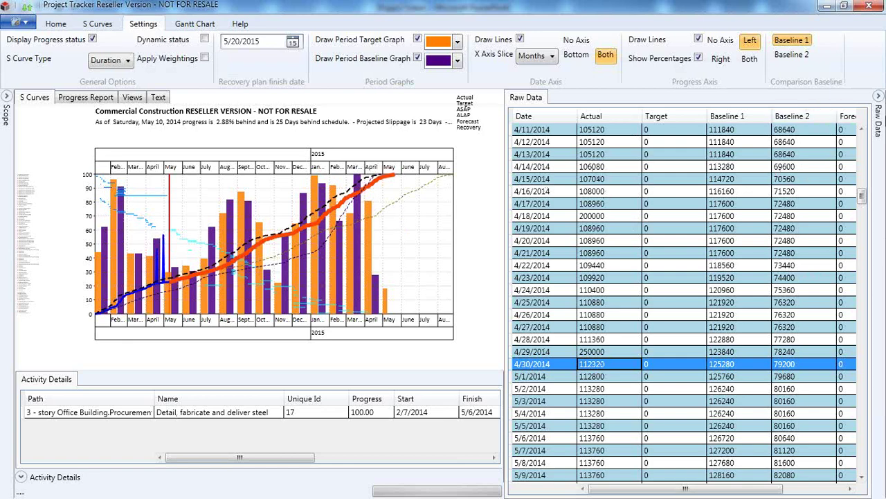
pyautogui.click(879, 97)
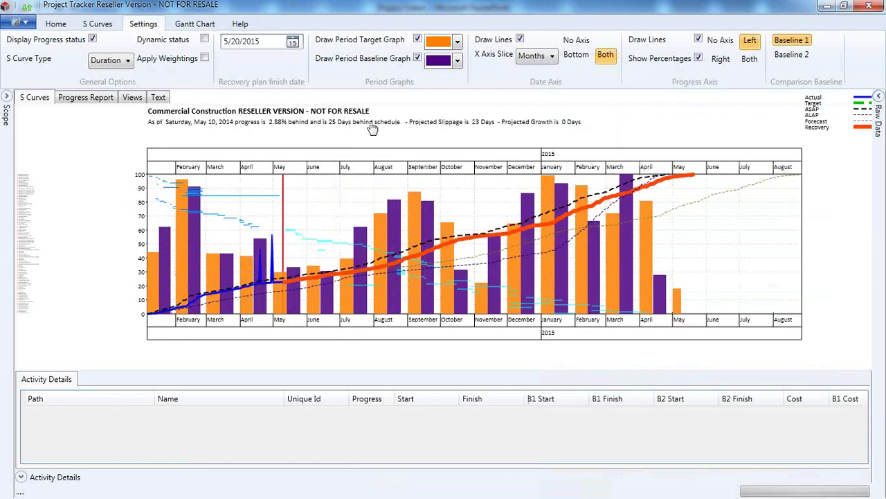
# Step: View the S curves for the General Conditions and Procurement scopes
pyautogui.click(55, 25)
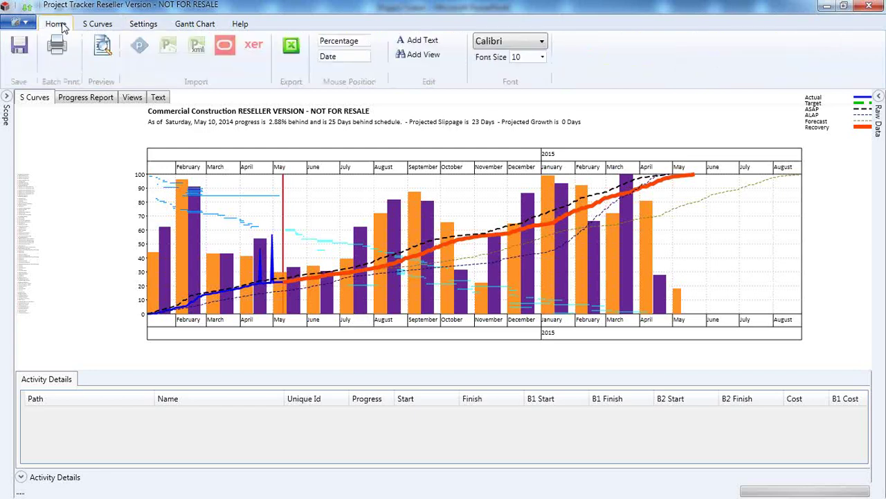
pyautogui.click(7, 97)
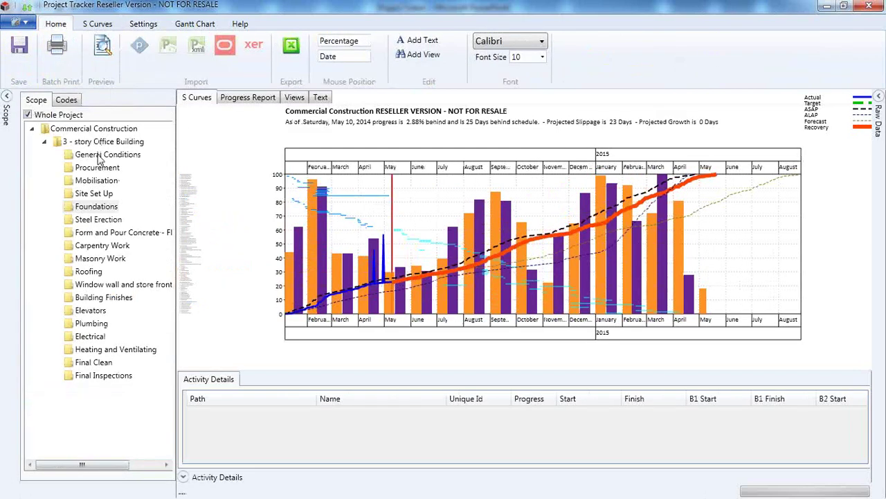
pyautogui.click(100, 155)
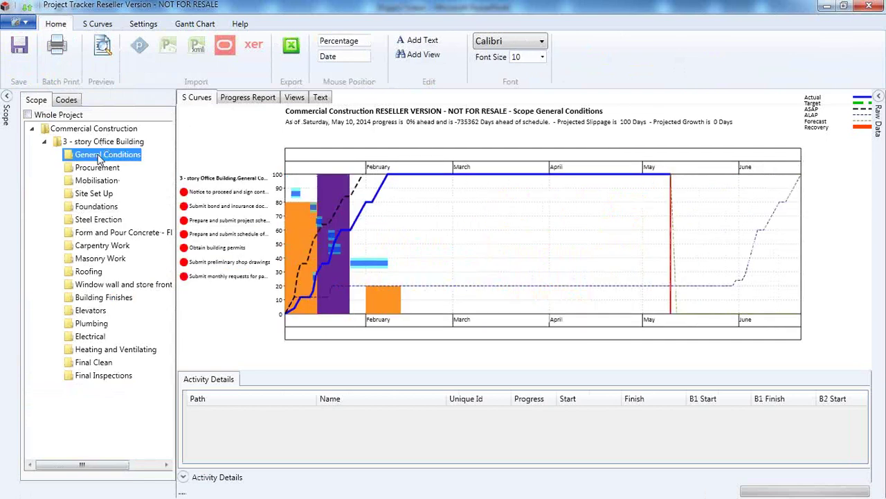
pyautogui.click(98, 169)
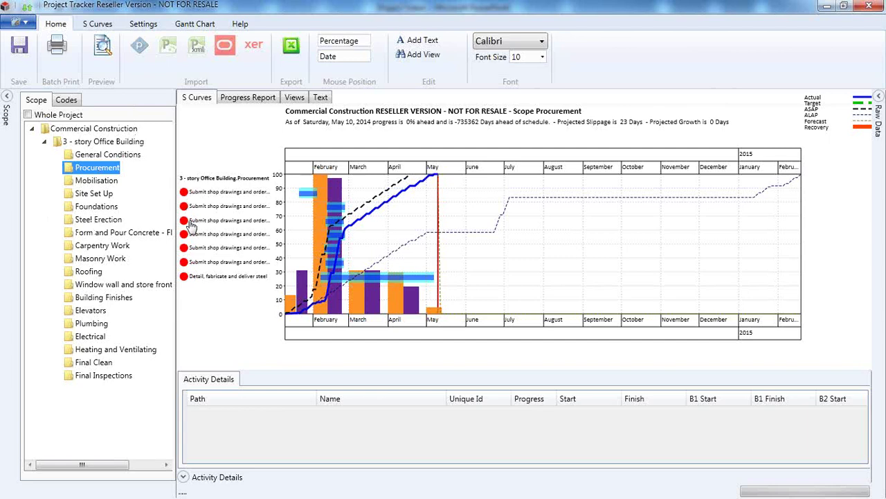
# Step: Switch the comparison baseline to Baseline 2 and check the status indicators of the Procurement activities
pyautogui.click(208, 25)
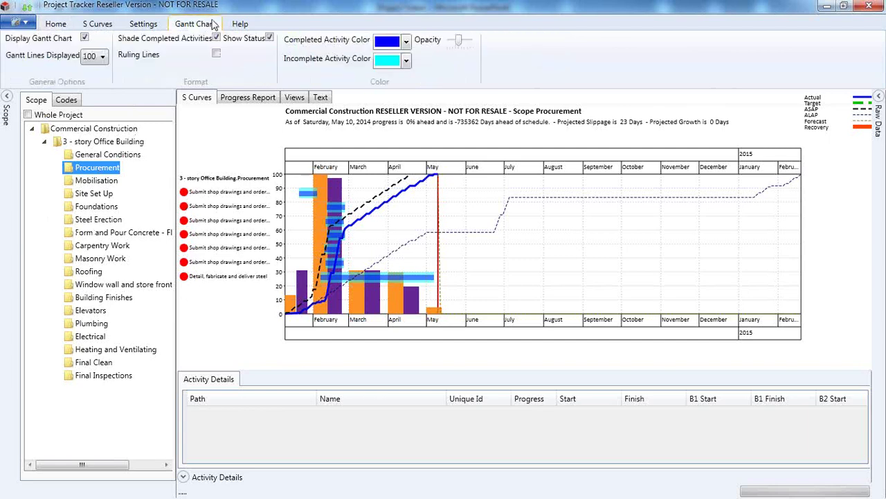
pyautogui.click(153, 26)
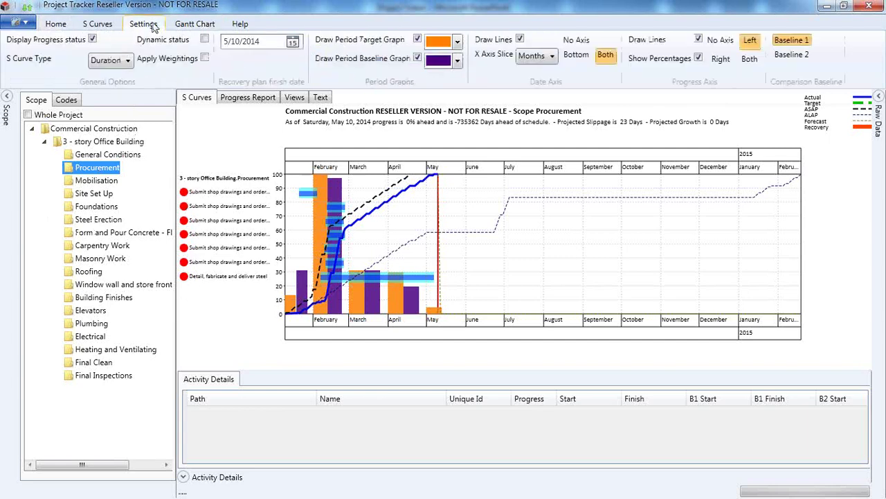
pyautogui.click(807, 59)
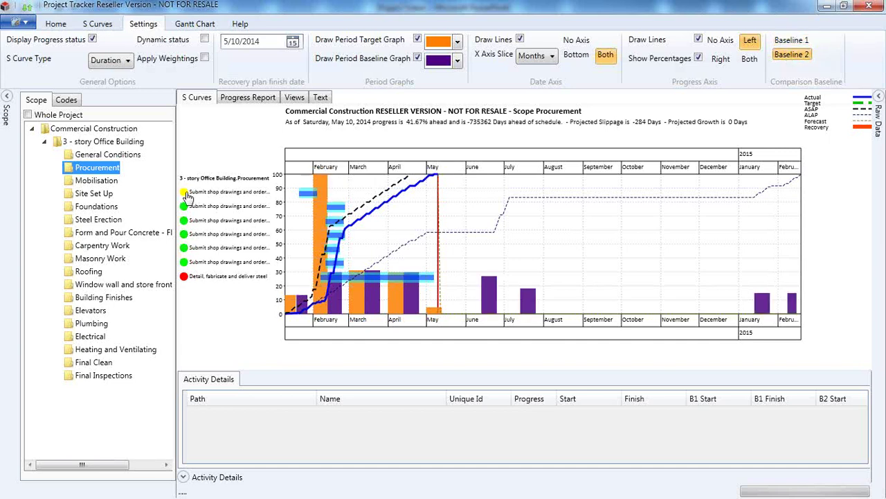
pyautogui.moveTo(187, 197)
# Step: View the S curves for the Mobilisation, Site Set Up, Foundations, and Form and Pour Concrete - Floors and Roof scopes
pyautogui.click(97, 181)
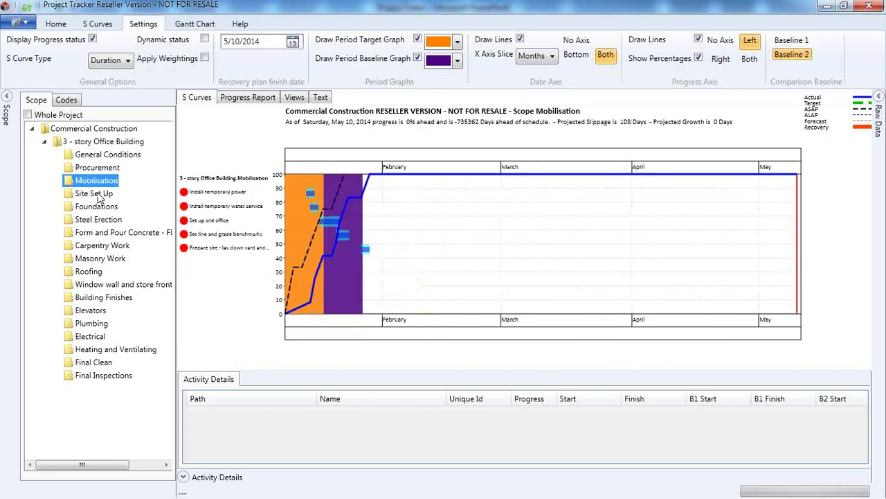
pyautogui.click(97, 194)
pyautogui.click(97, 208)
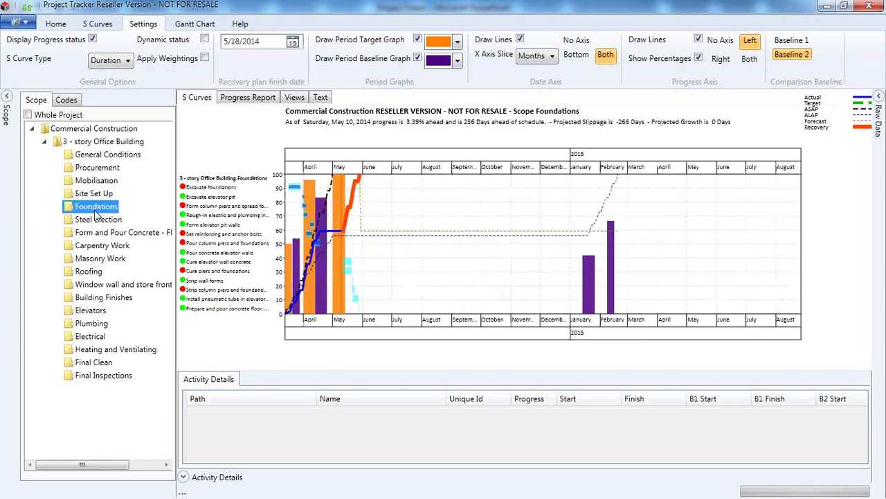
pyautogui.click(95, 228)
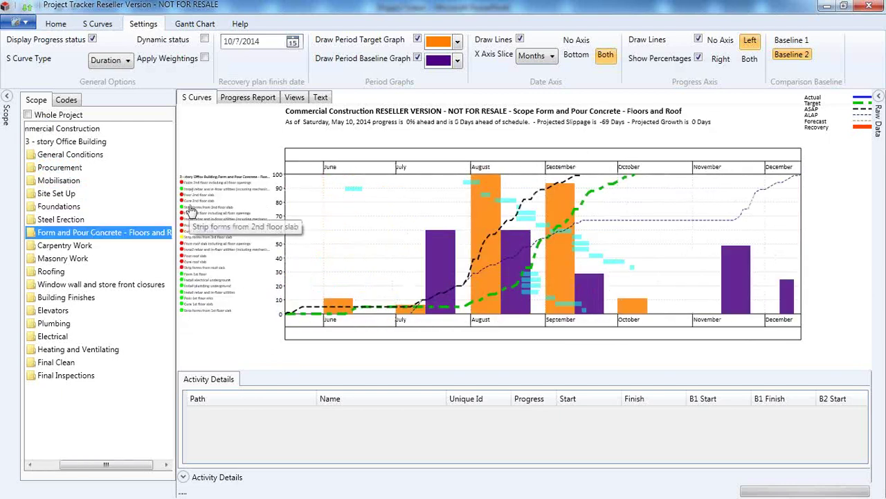
# Step: Preview the printout of the Form and Pour Concrete - Floors and Roof S curves, and close the preview
pyautogui.click(55, 24)
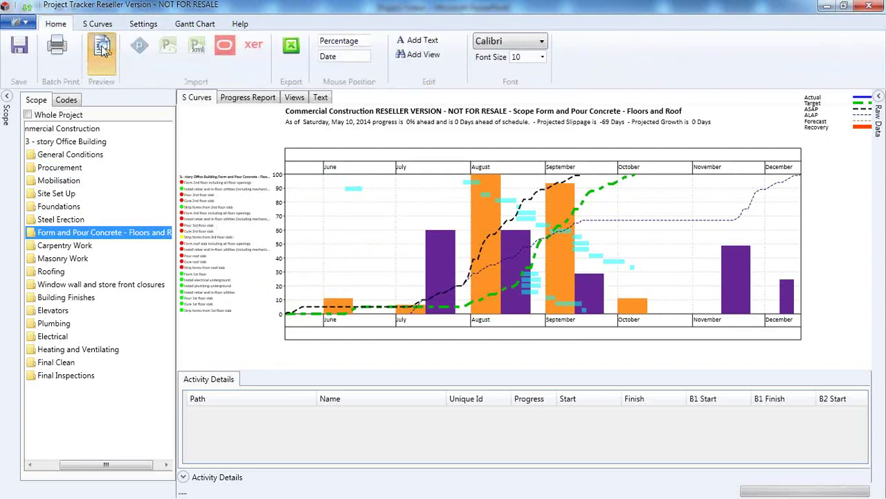
pyautogui.click(103, 53)
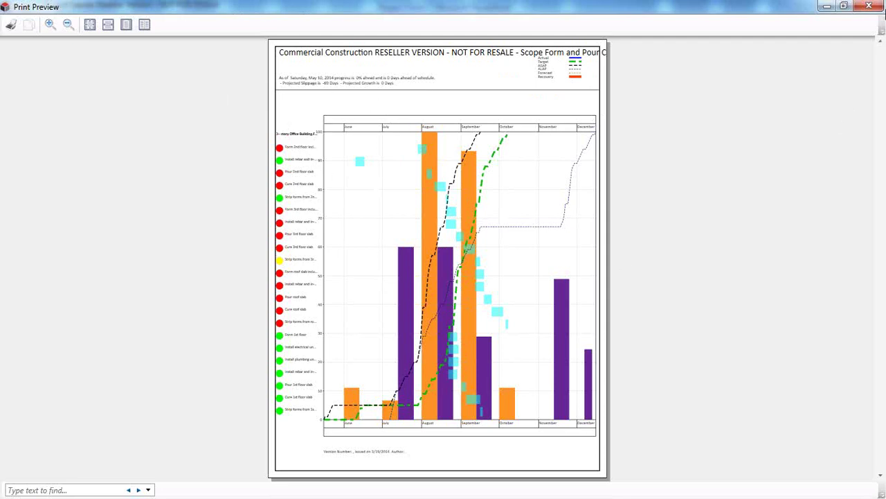
pyautogui.click(870, 6)
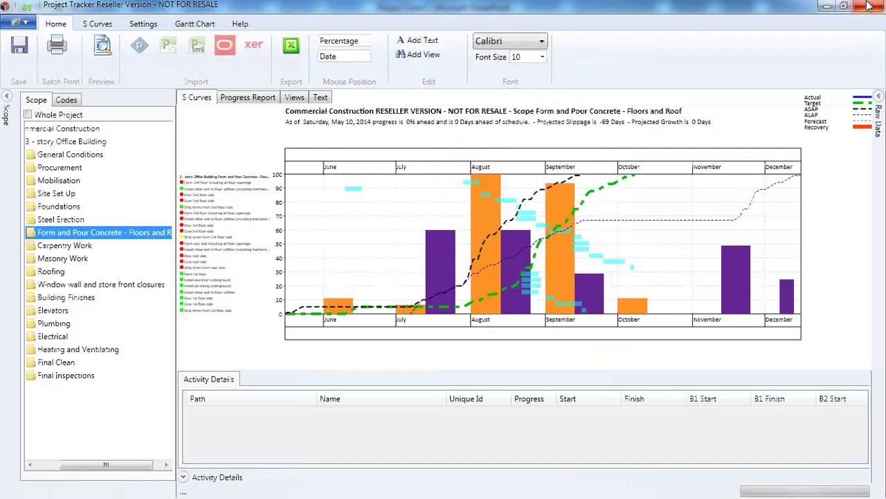
# Step: Return from the individual scopes to the whole project and examine its S curves in a print preview
pyautogui.click(61, 156)
pyautogui.click(61, 168)
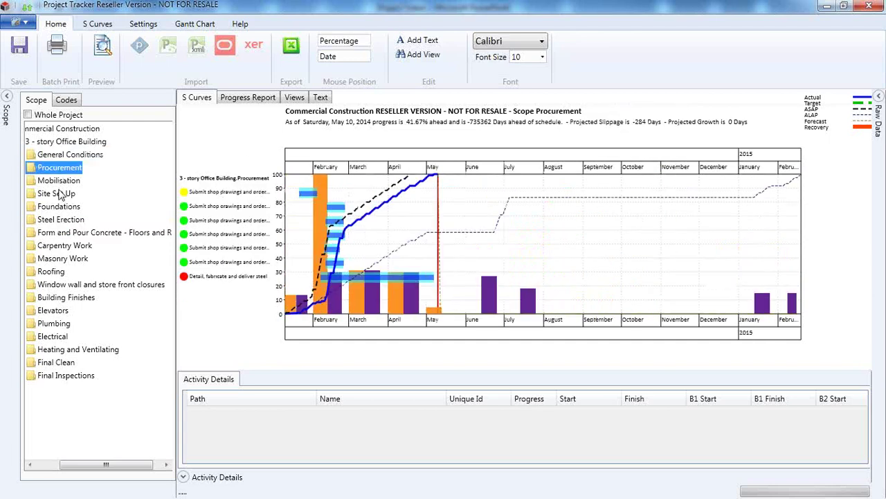
pyautogui.click(60, 195)
pyautogui.click(28, 115)
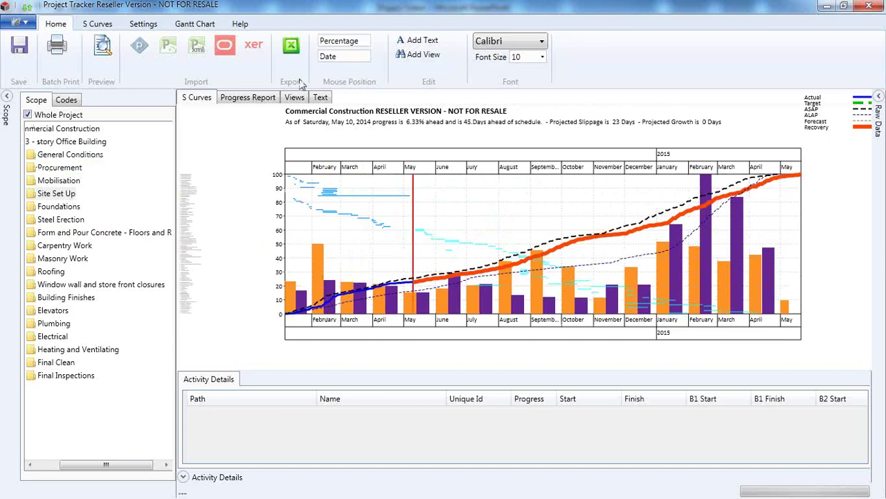
pyautogui.click(106, 53)
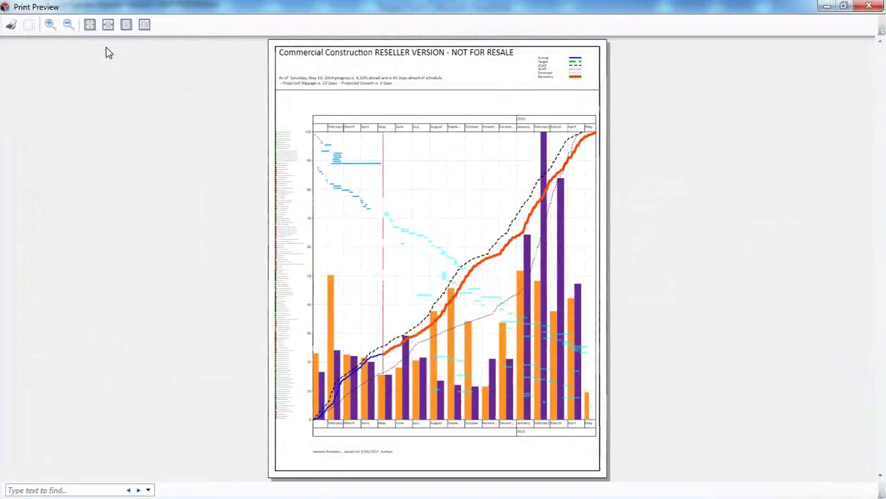
pyautogui.click(276, 134)
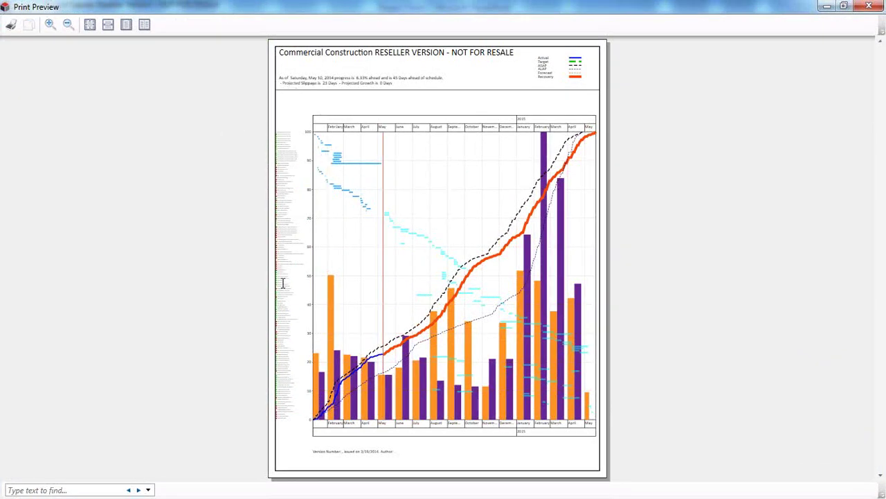
# Step: Close the print preview and read through the project progress report down to its Forecast Analysis section
pyautogui.click(869, 7)
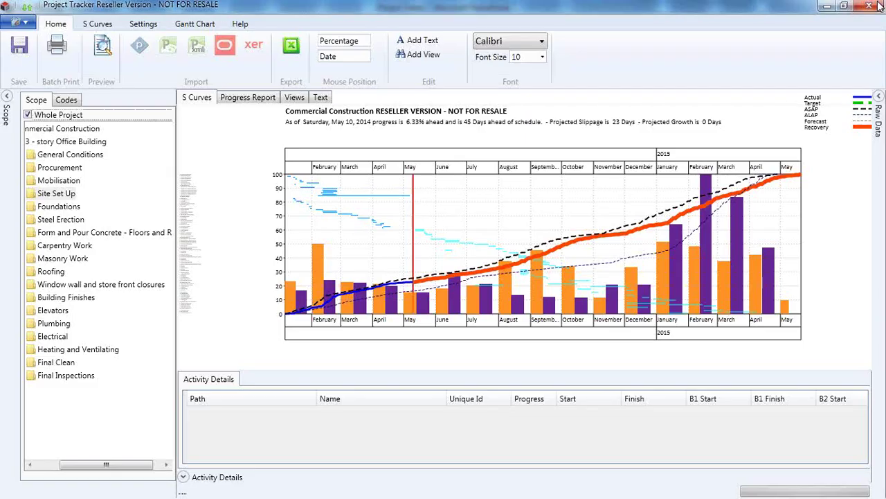
pyautogui.click(257, 98)
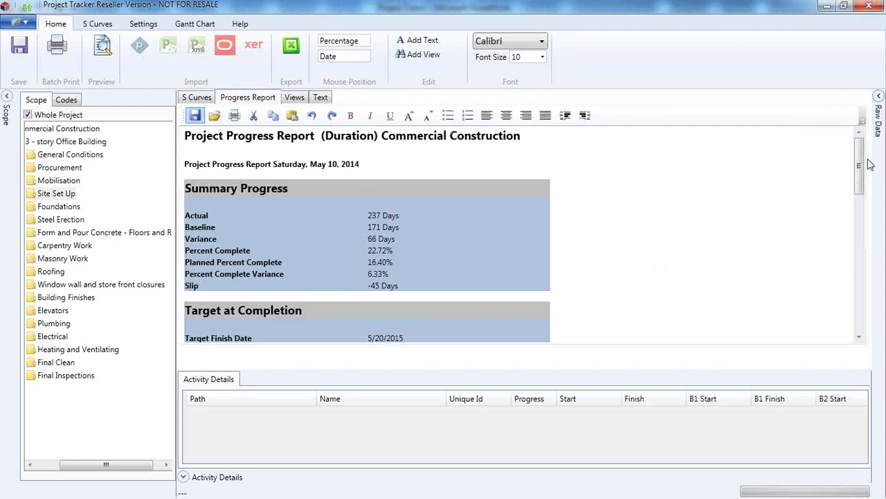
pyautogui.moveTo(859, 165); pyautogui.dragTo(859, 173)
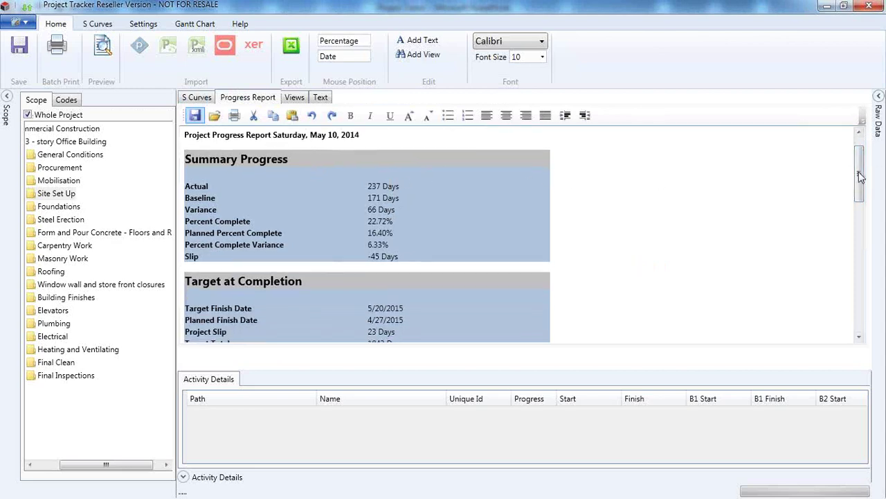
pyautogui.moveTo(861, 174); pyautogui.dragTo(880, 314)
# Step: Change the acceleration percentage in the report's Forecast Analysis section to 40%
pyautogui.doubleClick(362, 317)
pyautogui.click(359, 318)
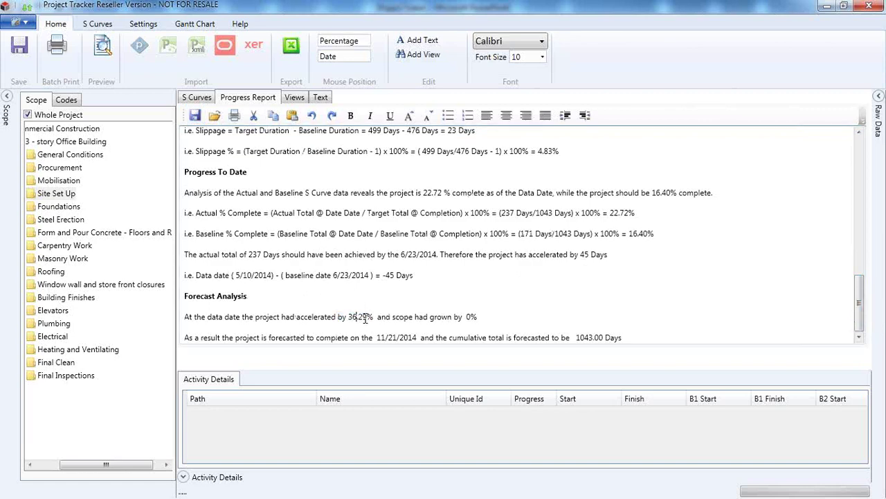
pyautogui.moveTo(366, 317); pyautogui.dragTo(352, 318)
pyautogui.write('40')
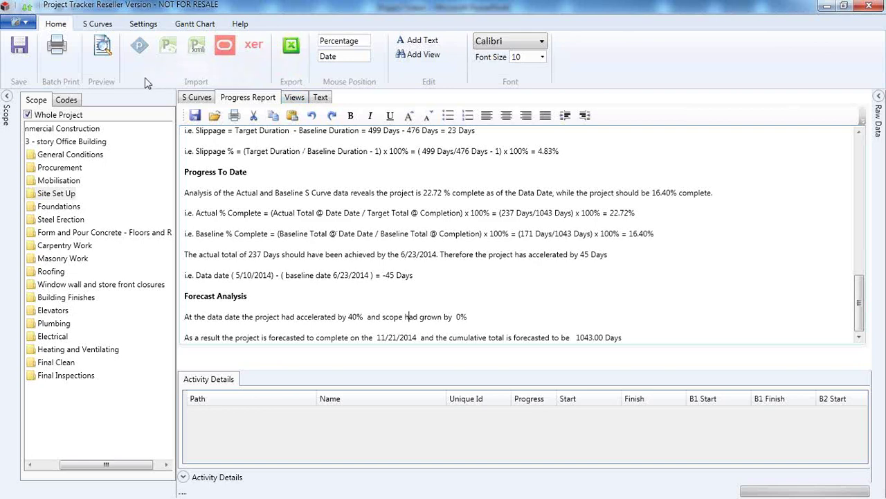
# Step: Look over the S curve line and Gantt chart formatting options, and return to the S curves chart
pyautogui.click(100, 25)
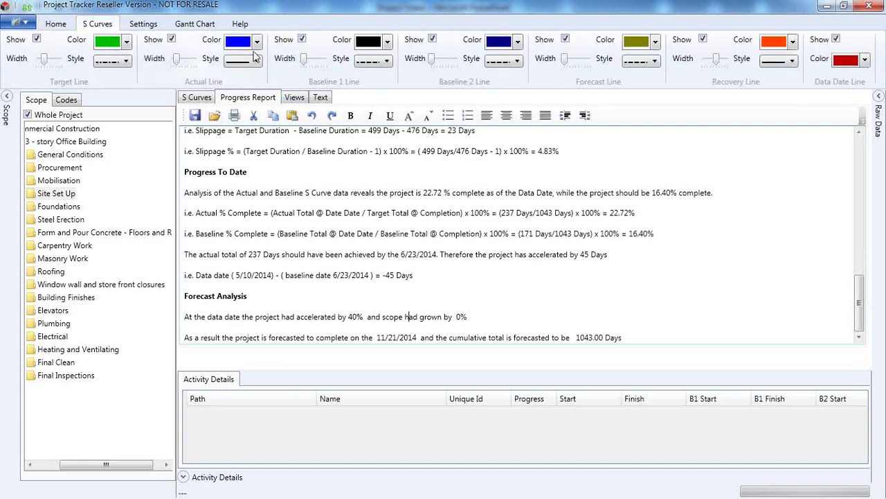
pyautogui.click(195, 25)
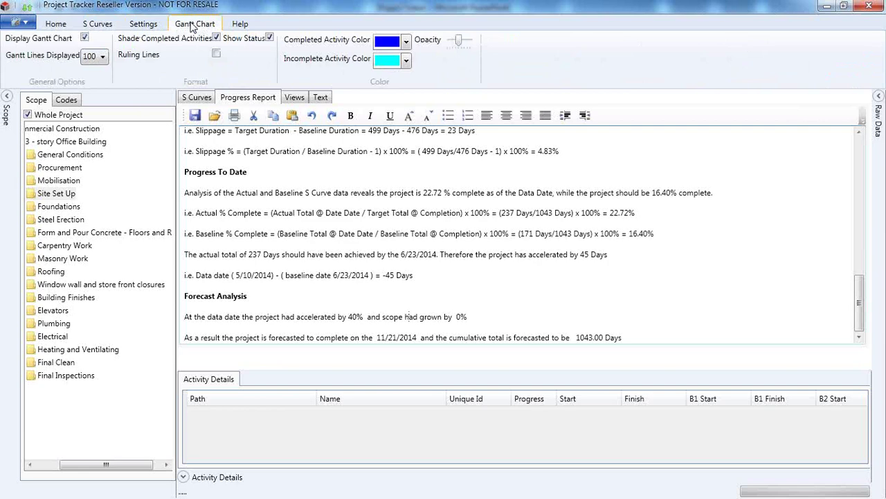
pyautogui.click(196, 99)
pyautogui.click(61, 26)
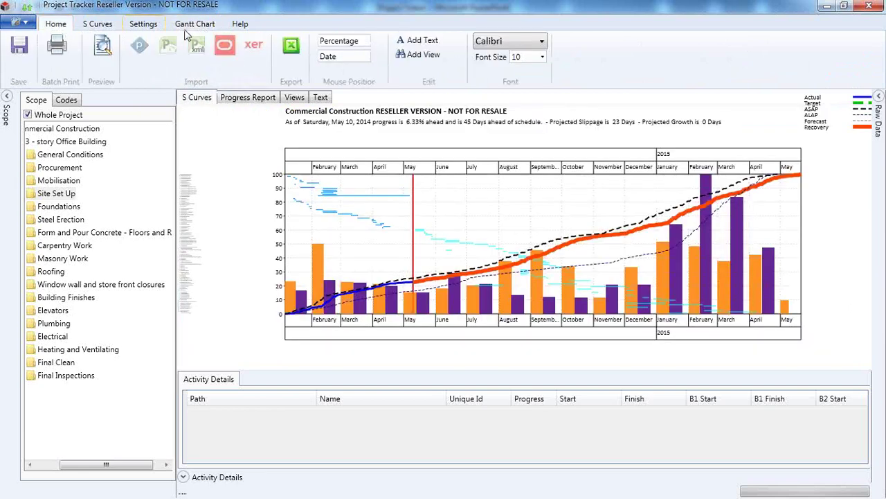
# Step: Open the CSV export, cancel it without saving, and switch to the PowerPoint presentation
pyautogui.click(299, 51)
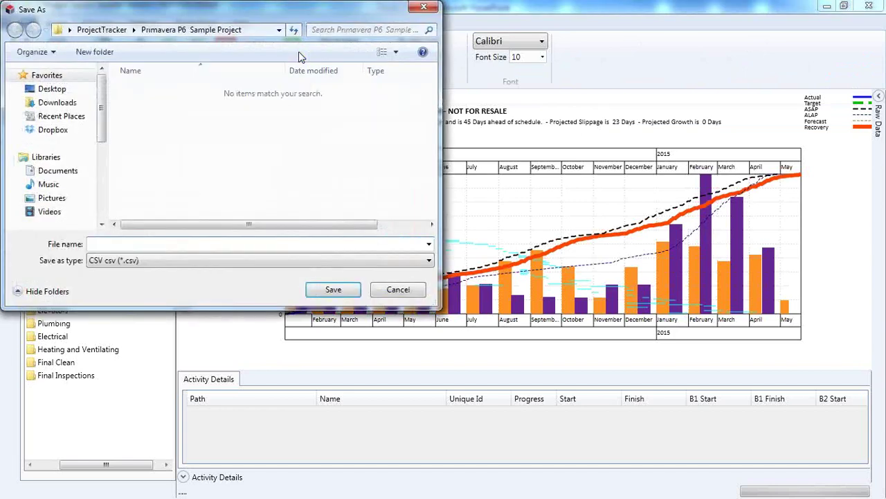
pyautogui.click(425, 8)
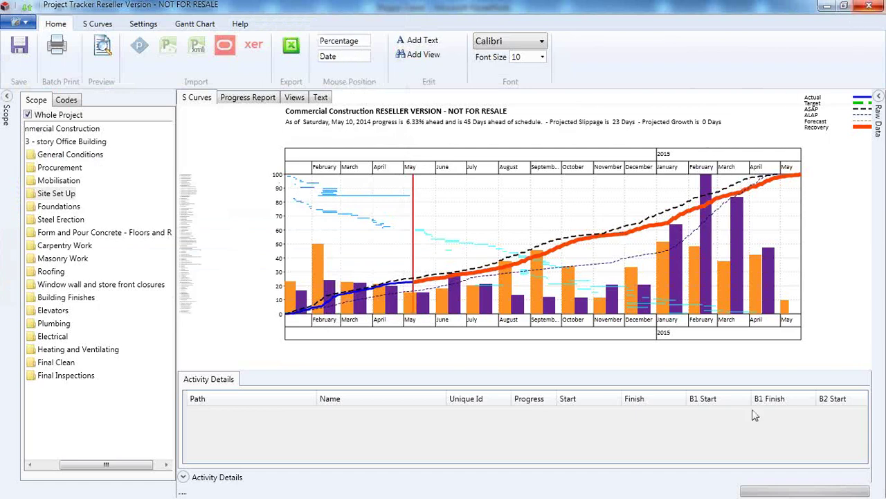
pyautogui.click(827, 6)
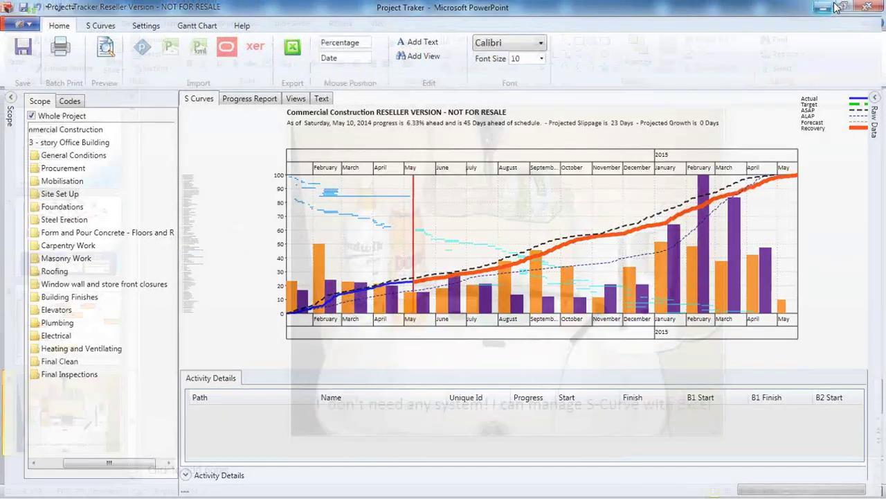
pyautogui.moveTo(290, 492)
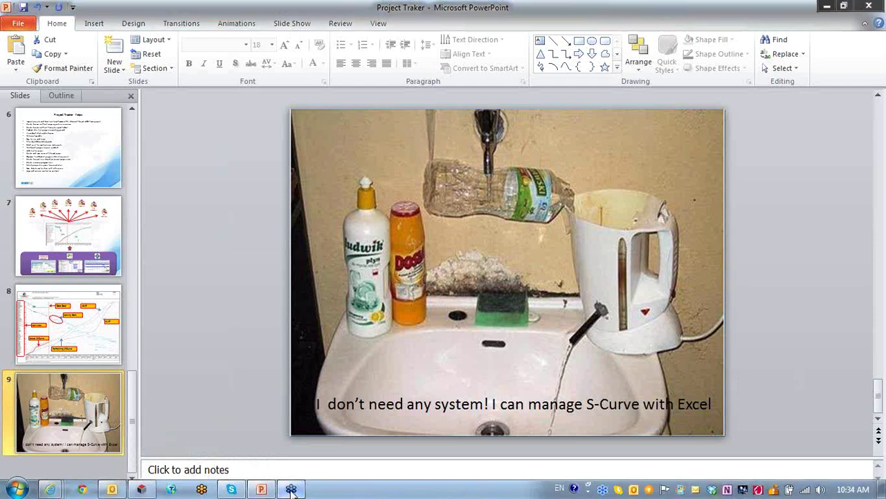
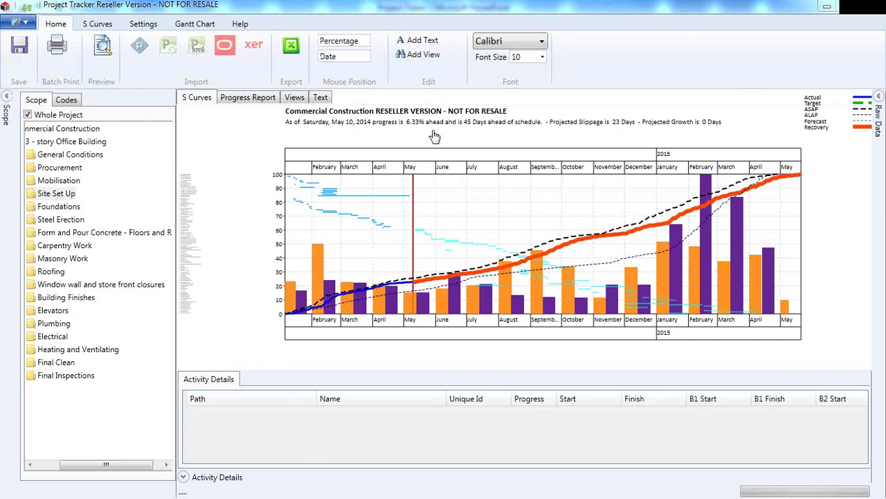
# Step: Review the progress report again from its beginning, and return to the S curves chart
pyautogui.click(248, 99)
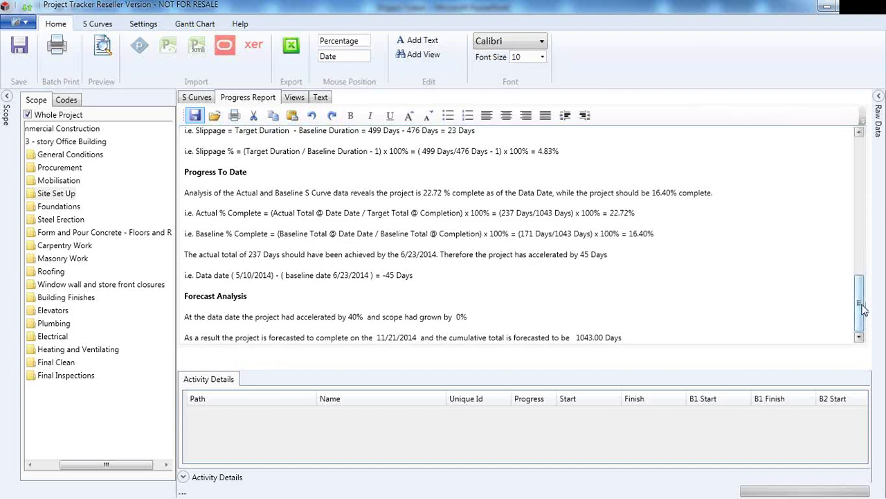
pyautogui.moveTo(862, 308); pyautogui.dragTo(862, 165)
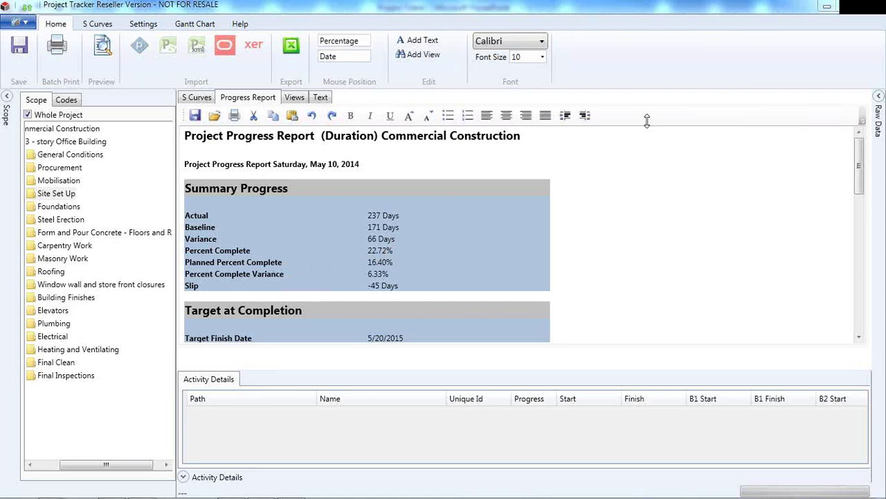
pyautogui.click(194, 98)
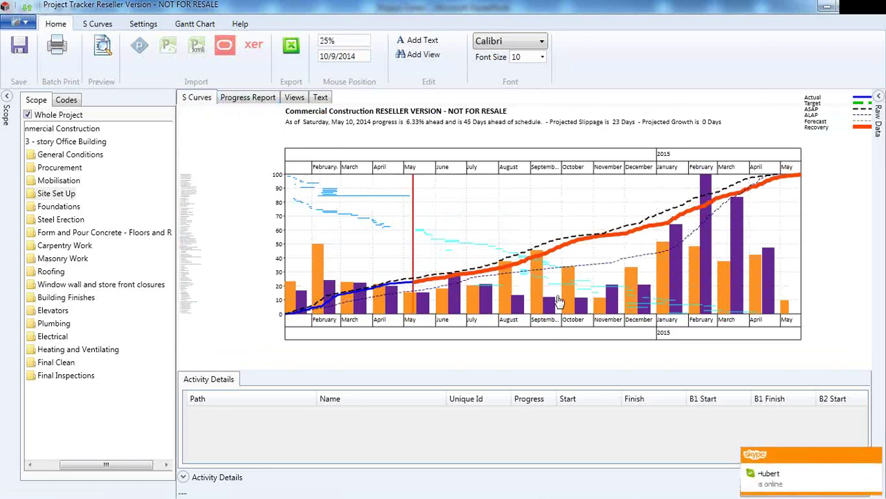
# Step: Preview the whole-project S curves printout and print it with the PDFCreator printer
pyautogui.click(103, 50)
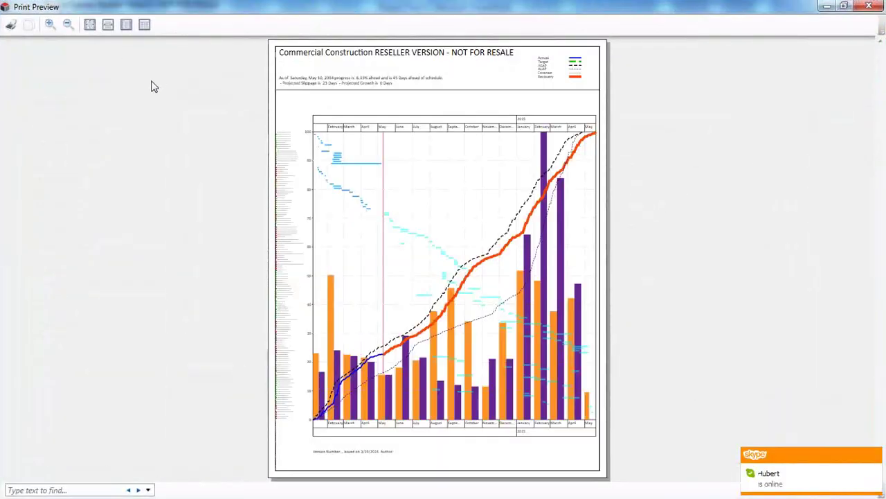
pyautogui.click(11, 29)
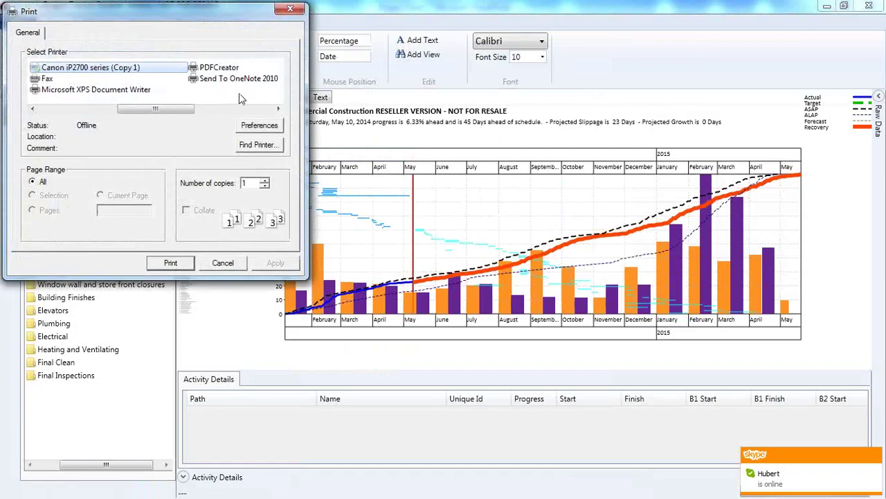
pyautogui.click(220, 68)
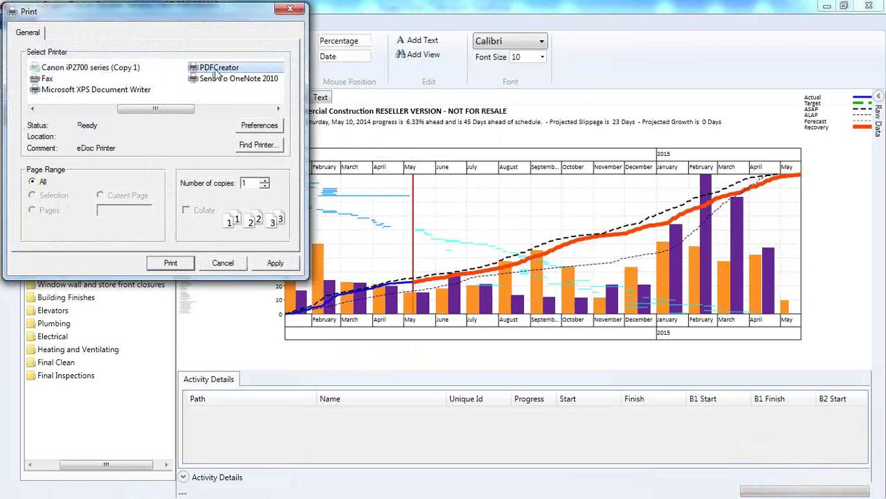
pyautogui.click(173, 264)
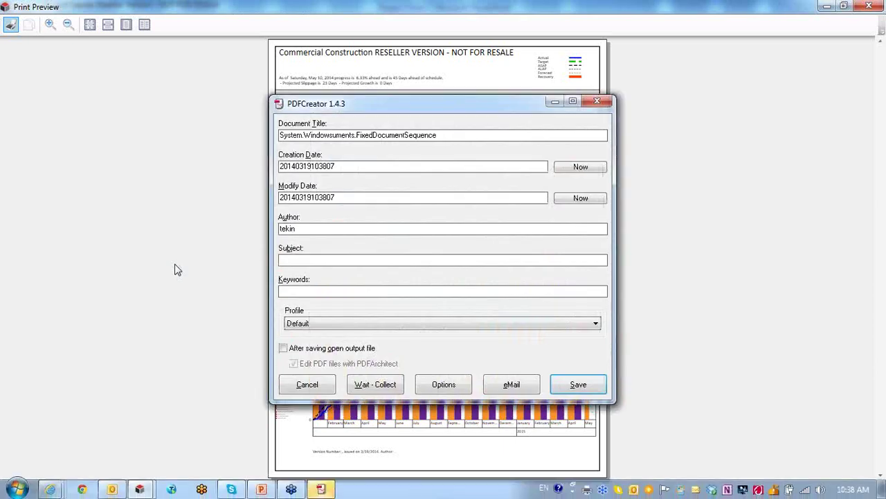
# Step: Save the printed S curves as a PDF file named "Project Tracker PGf" on the Desktop
pyautogui.click(595, 391)
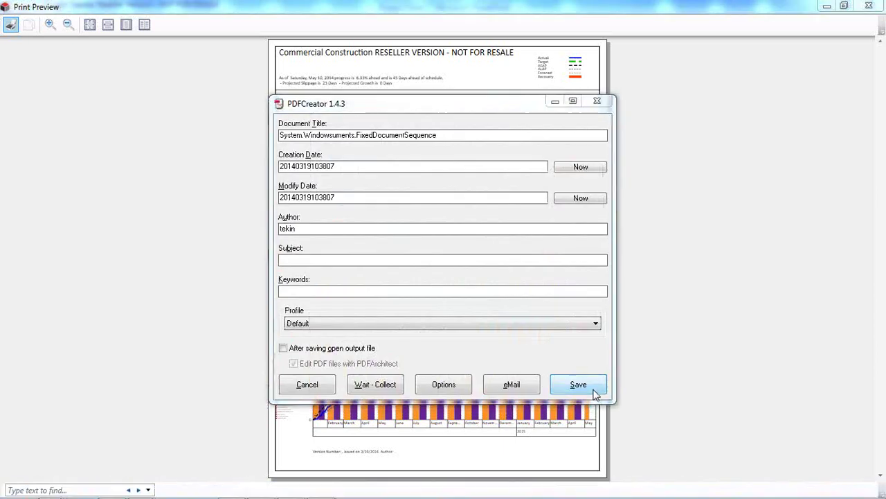
pyautogui.click(332, 204)
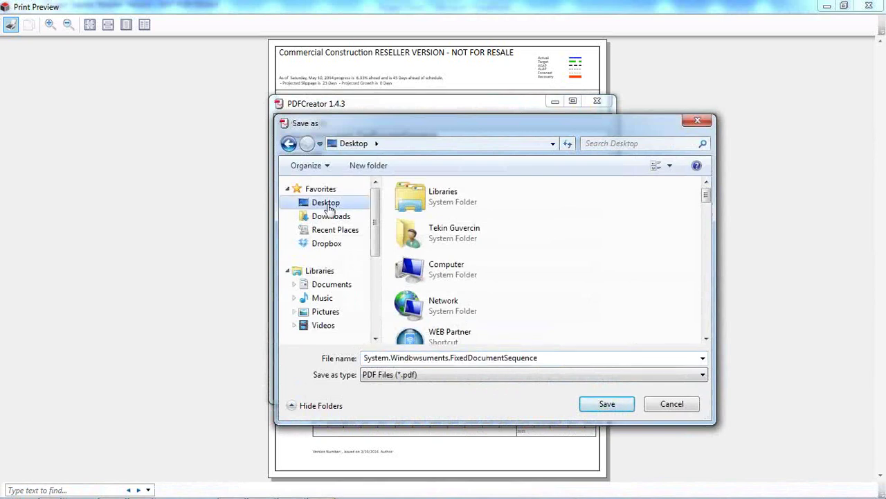
pyautogui.doubleClick(546, 358)
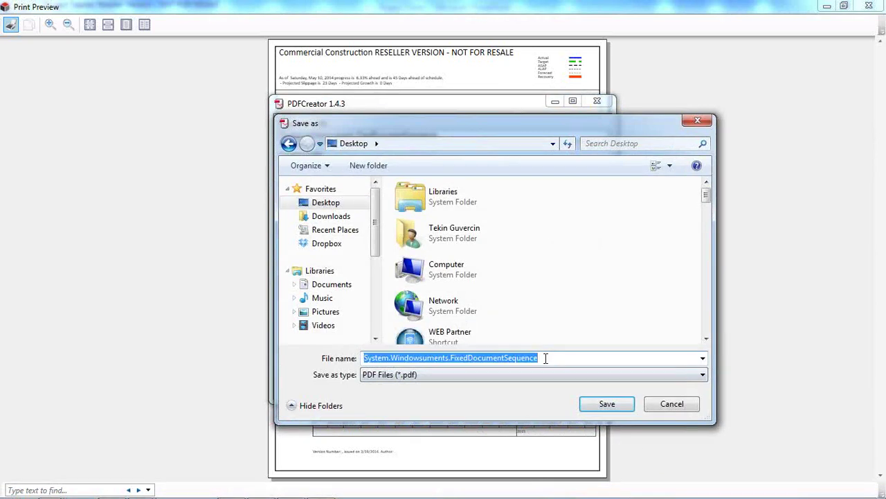
pyautogui.write('Project T')
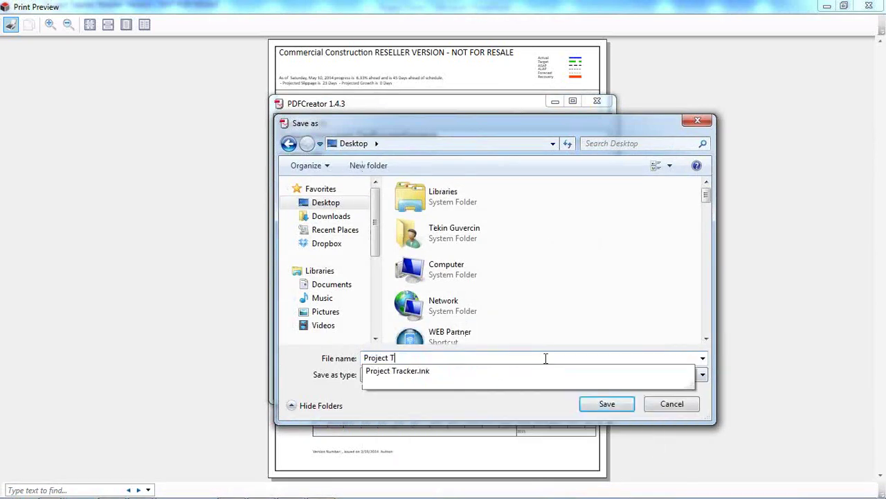
pyautogui.write('racker ')
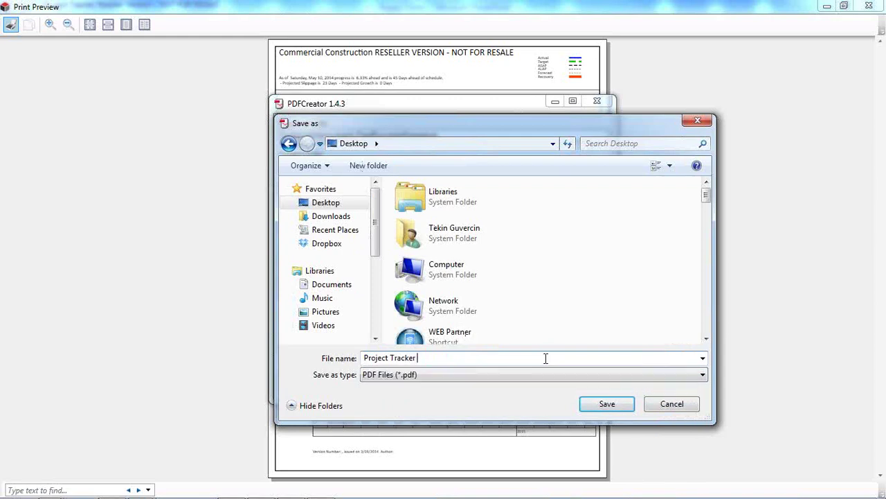
pyautogui.write('PGD')
pyautogui.click(607, 404)
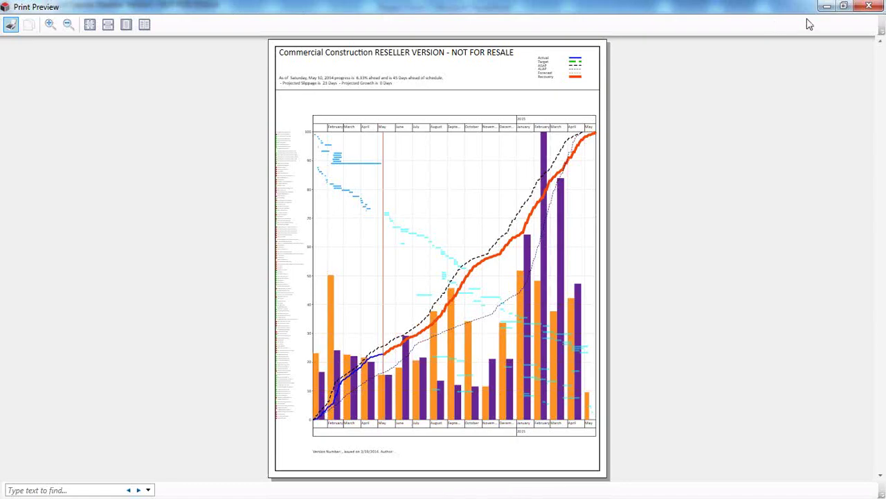
# Step: Show the Windows desktop and look for the saved S curves PDF among the icons starting with P
pyautogui.click(827, 5)
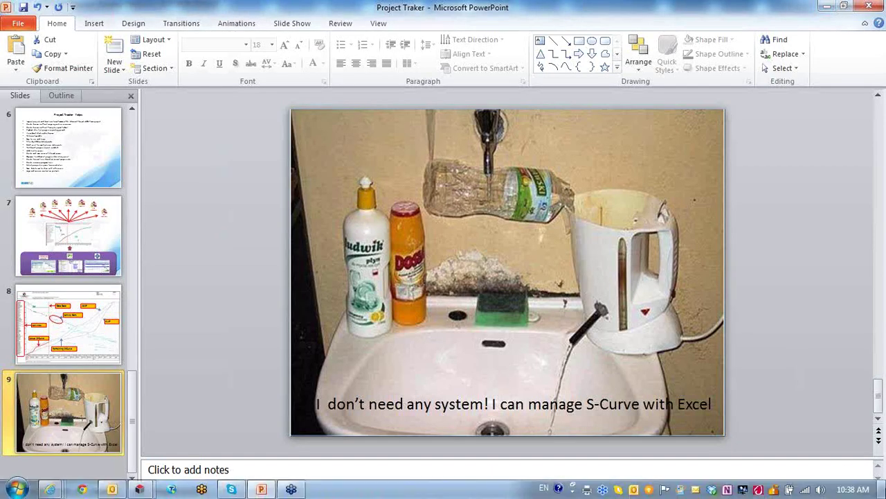
pyautogui.click(261, 489)
pyautogui.press('super+d')
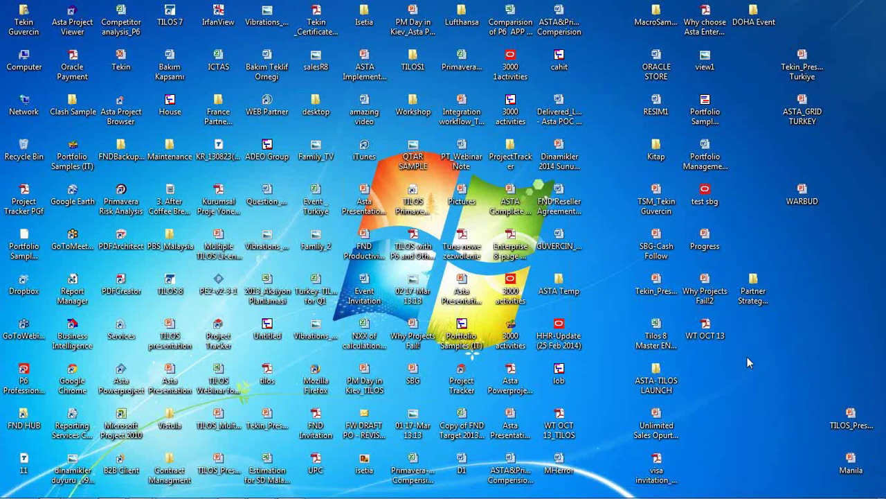
pyautogui.write('p6')
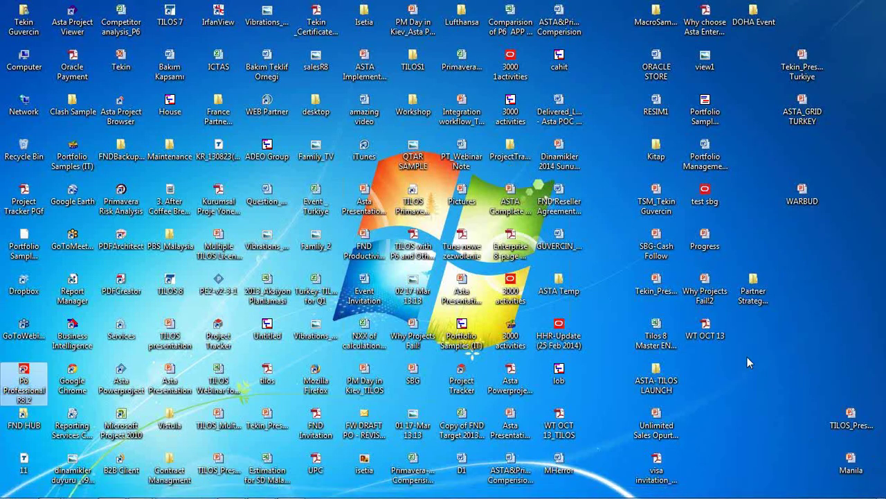
pyautogui.write('pepm')
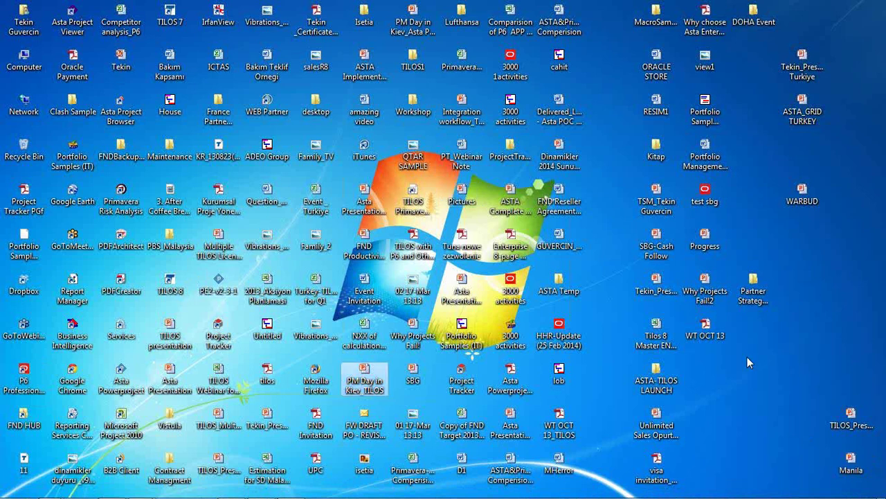
pyautogui.write('pp')
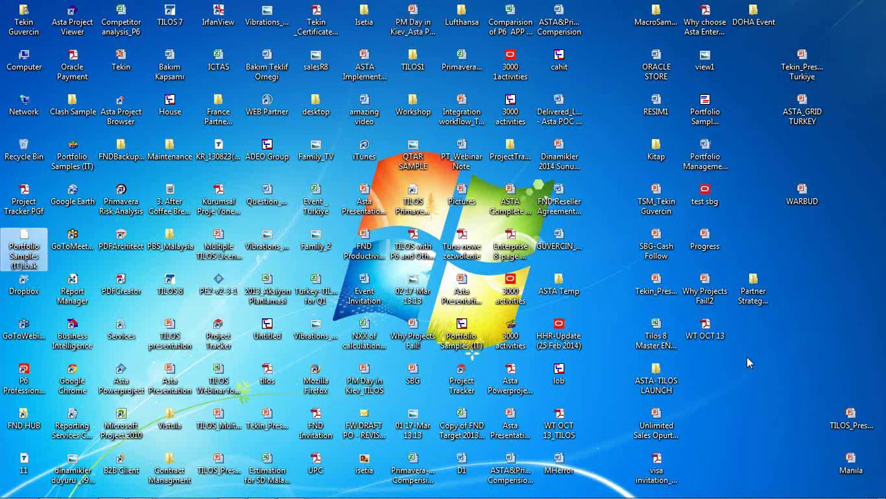
pyautogui.write('pp')
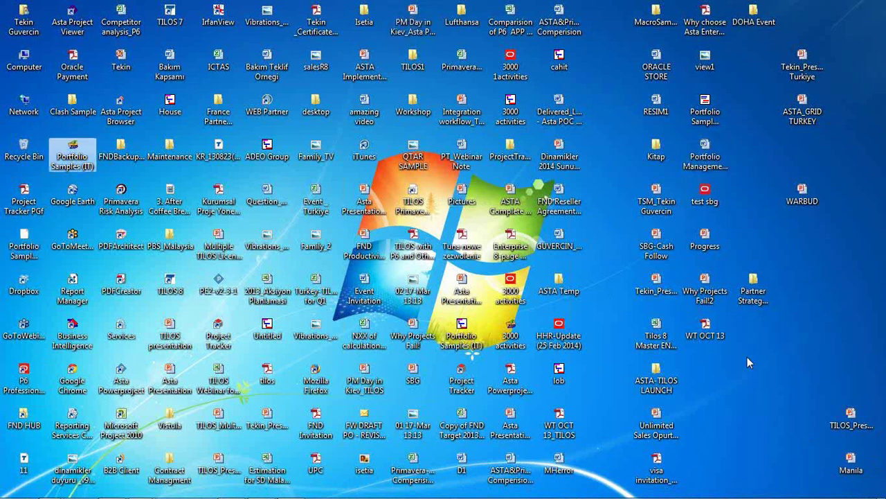
pyautogui.write('pppp')
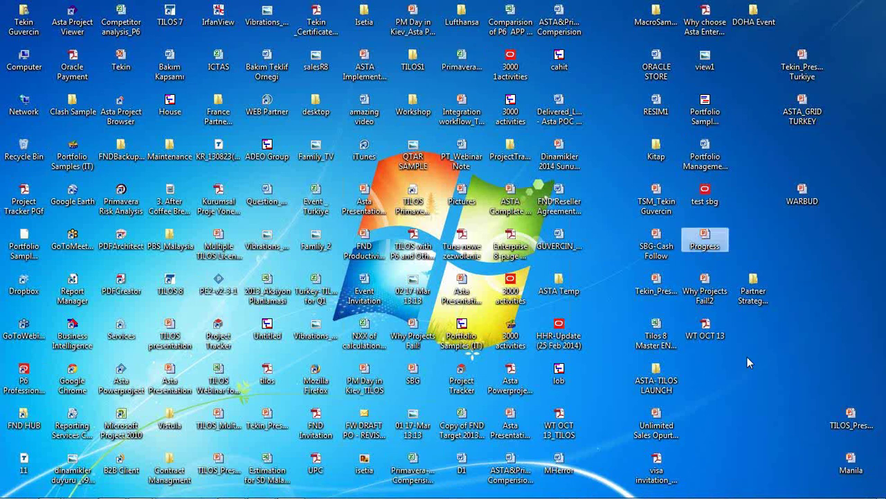
pyautogui.press('p')
pyautogui.press('p')
pyautogui.press('p')
pyautogui.press('p')
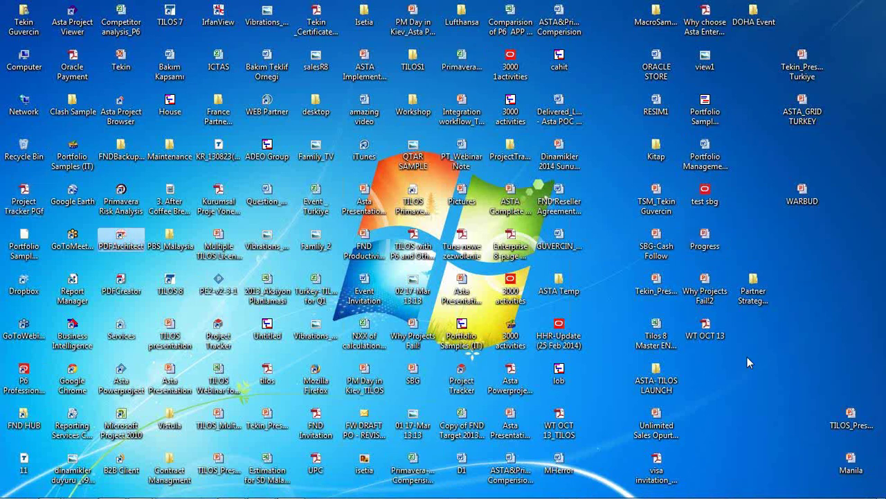
pyautogui.moveTo(284, 495)
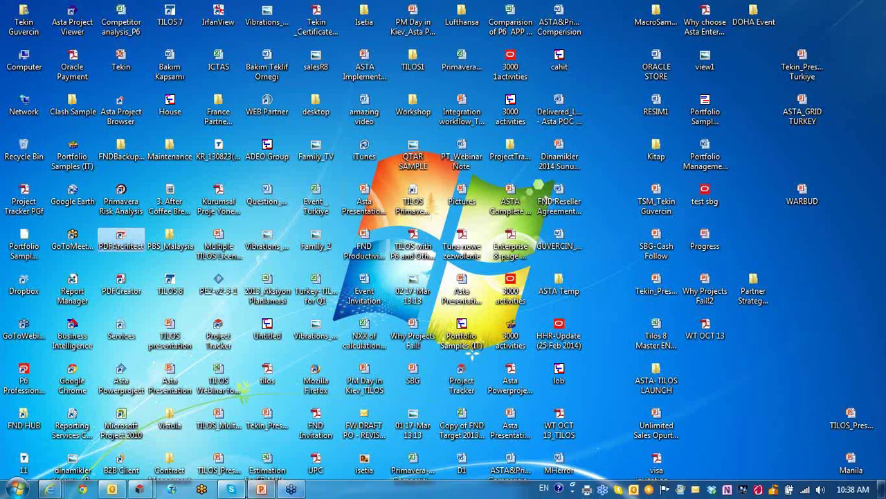
# Step: Switch back to the Project Tracker print preview of the S curves and close the preview
pyautogui.click(139, 490)
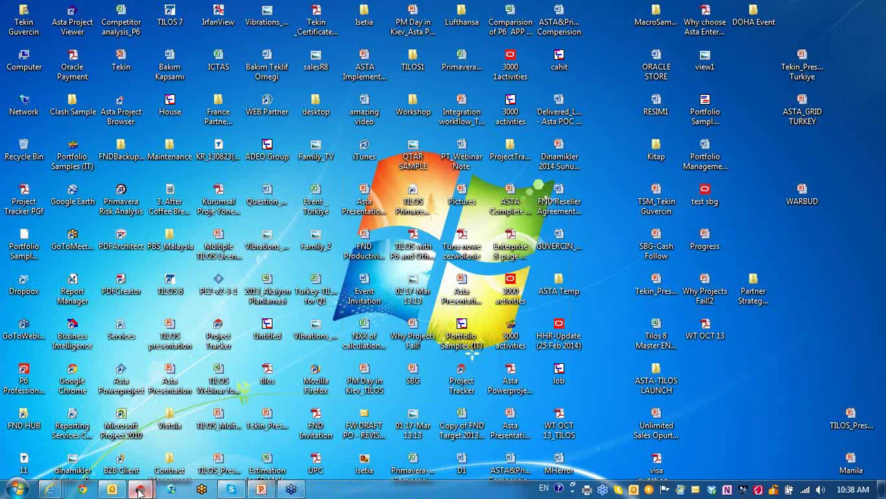
pyautogui.click(217, 444)
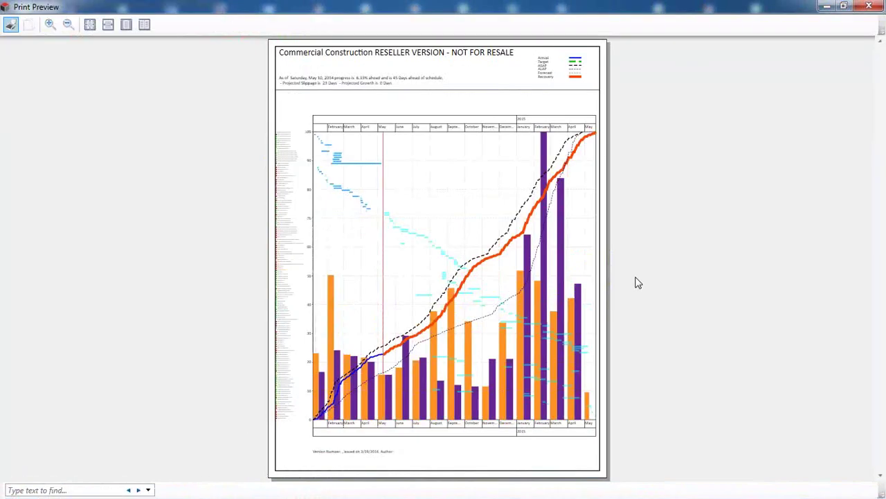
pyautogui.click(829, 6)
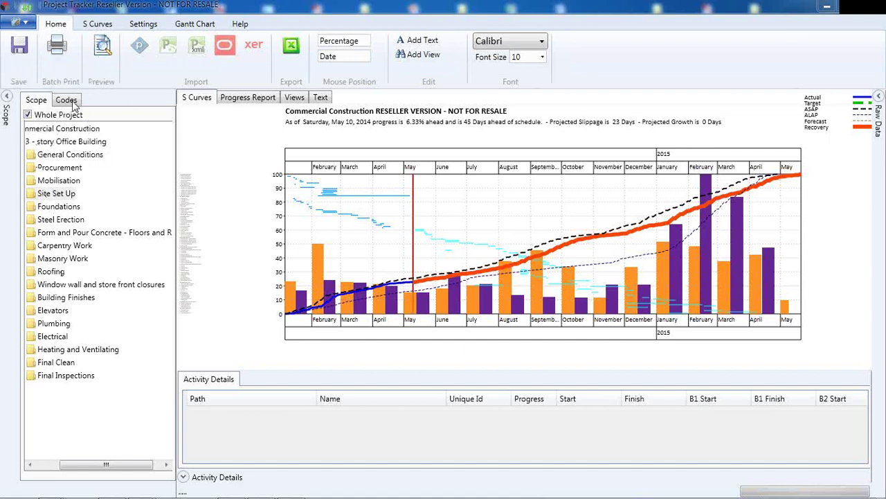
pyautogui.click(37, 101)
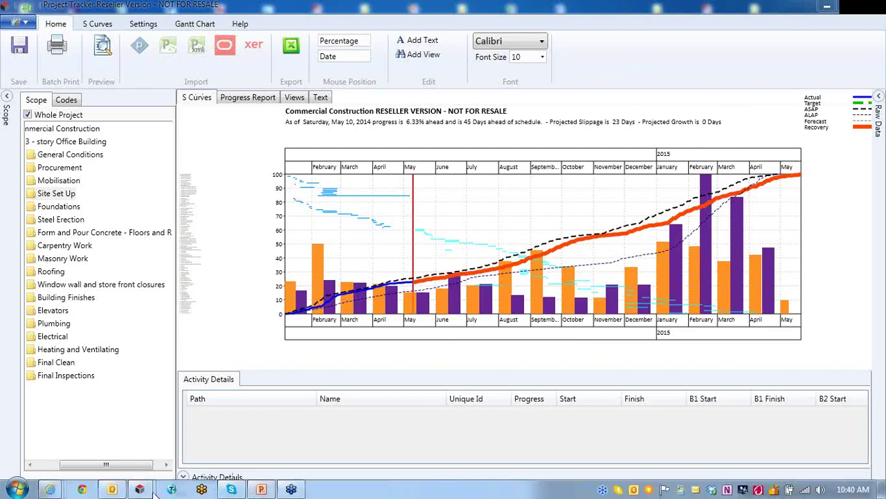
pyautogui.moveTo(147, 491)
pyautogui.click(211, 433)
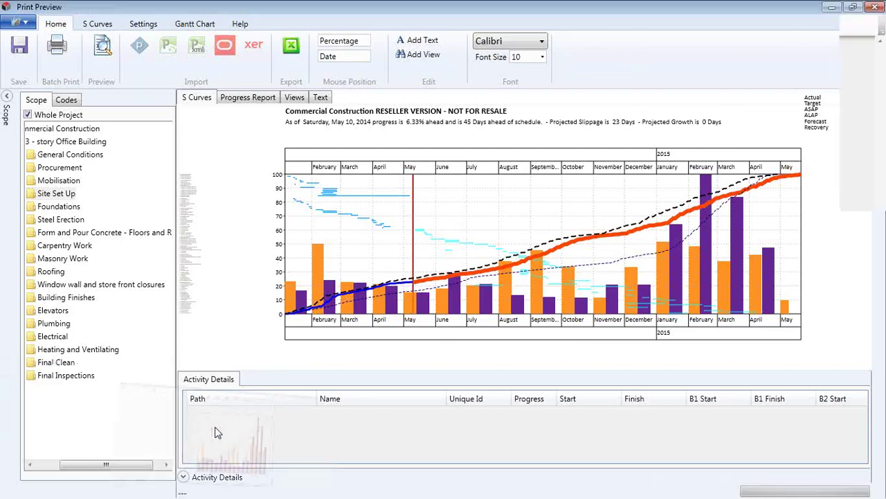
pyautogui.click(874, 6)
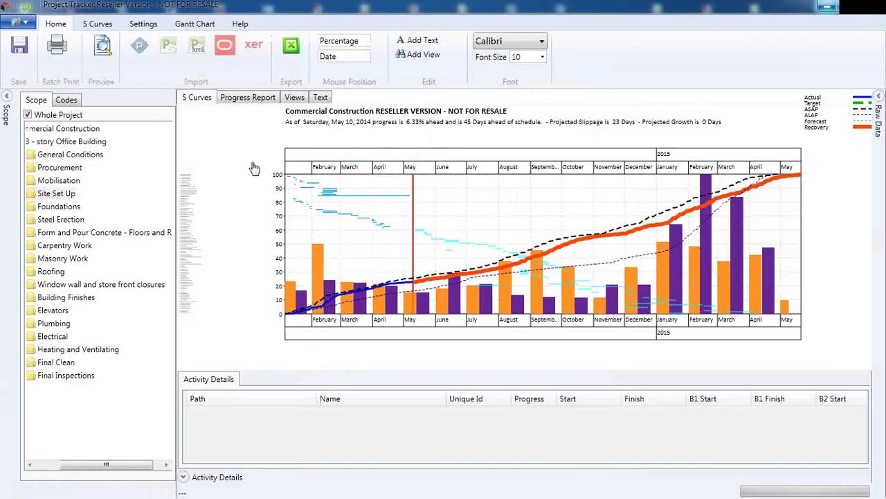
# Step: Set the S curve type to Cost and use Baseline 2 as the comparison baseline
pyautogui.click(101, 26)
pyautogui.click(136, 29)
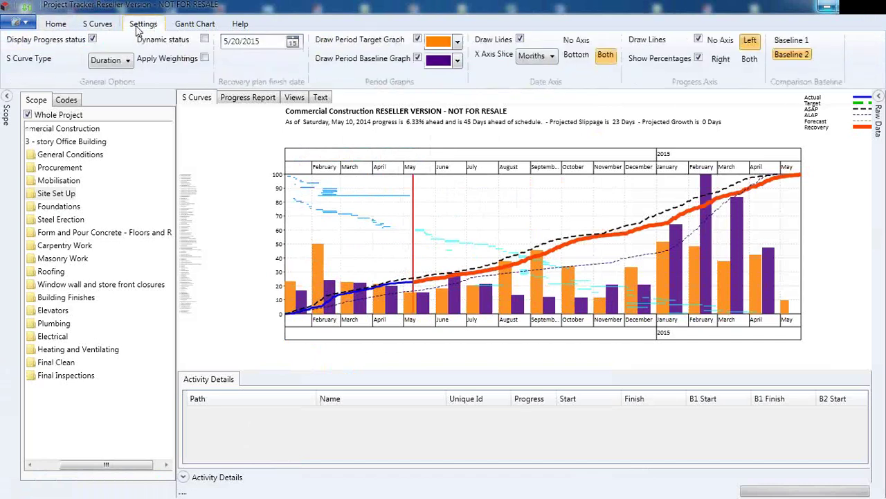
pyautogui.click(127, 62)
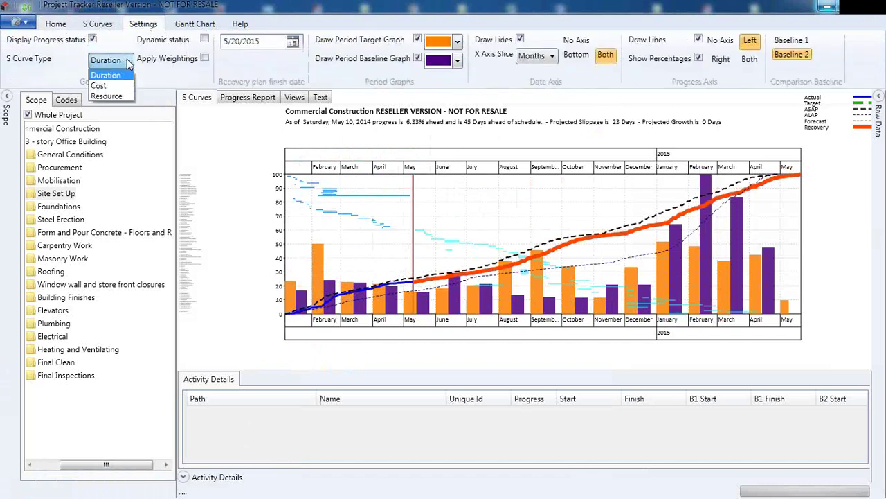
pyautogui.click(109, 92)
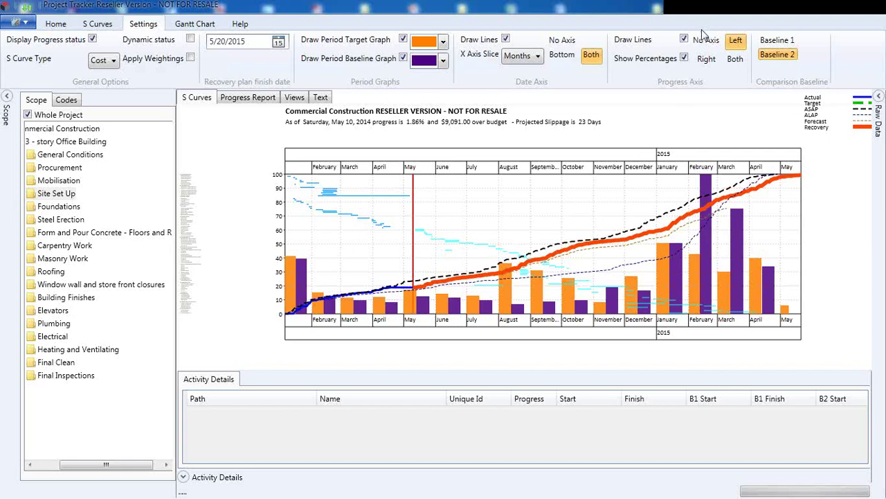
pyautogui.click(769, 41)
pyautogui.click(774, 58)
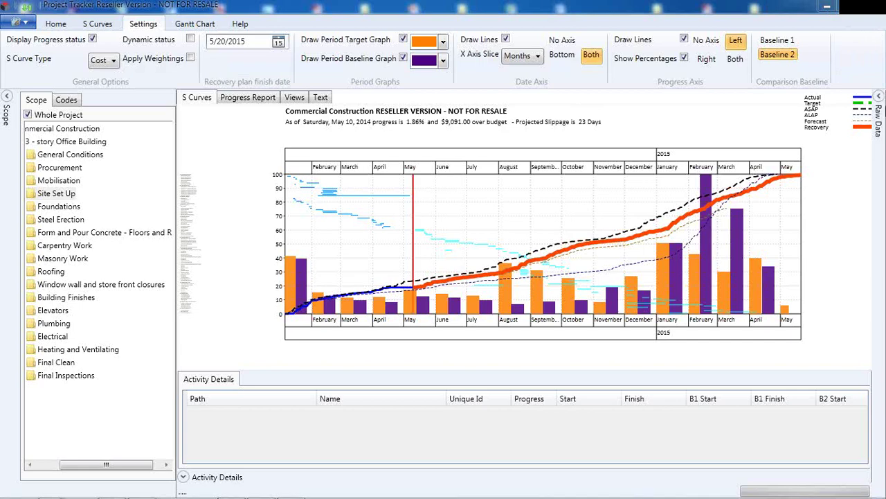
# Step: Show the raw data beside the S curves and examine its columns from Date and Actual through to Recovery
pyautogui.click(878, 96)
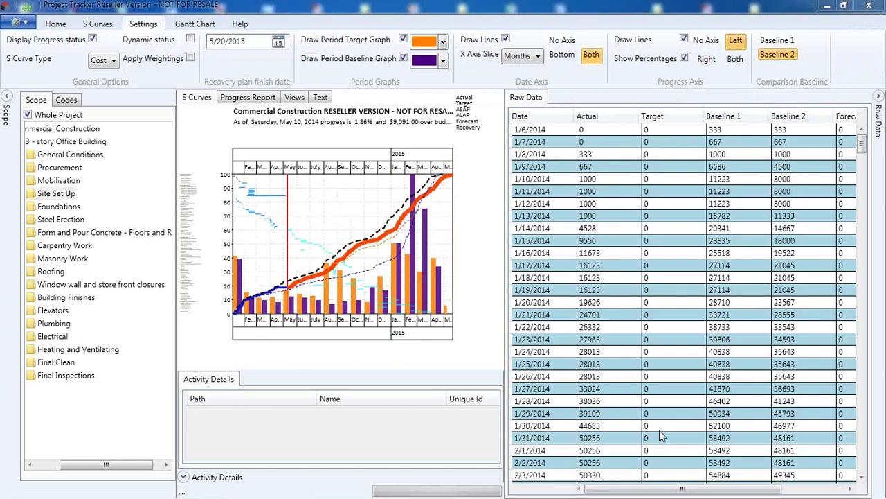
pyautogui.moveTo(668, 490); pyautogui.dragTo(552, 490)
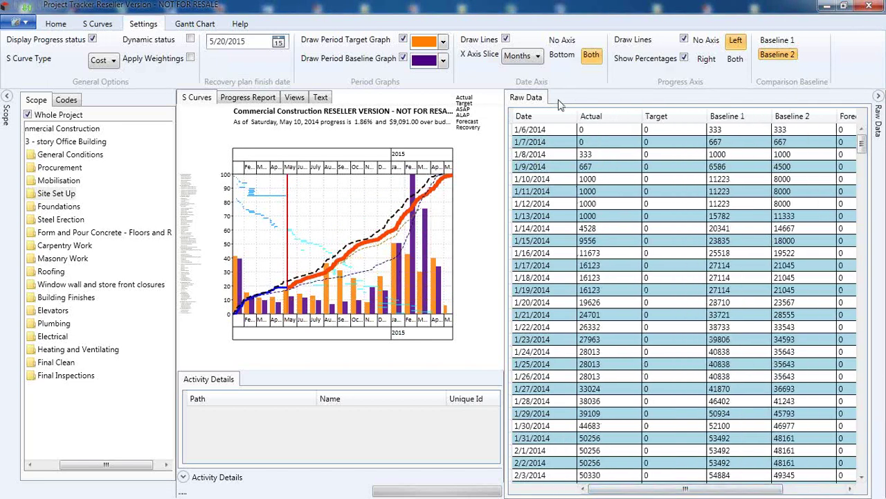
pyautogui.click(547, 119)
pyautogui.click(600, 119)
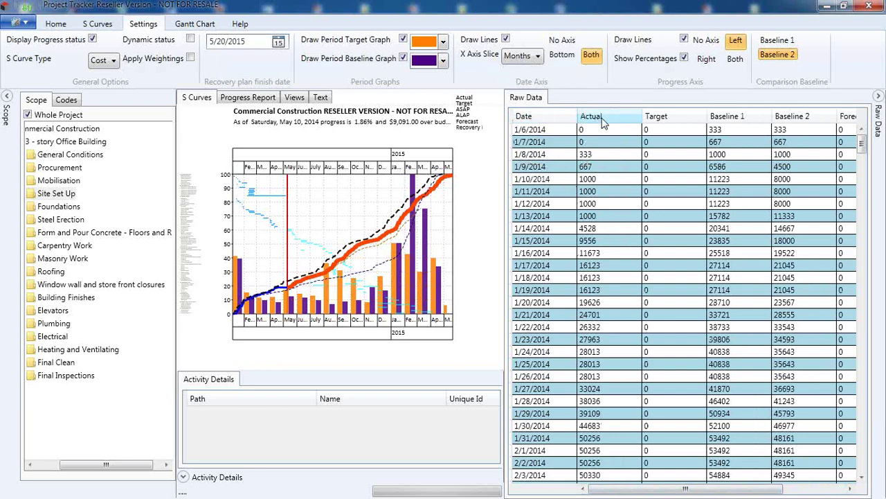
pyautogui.click(668, 119)
pyautogui.click(713, 117)
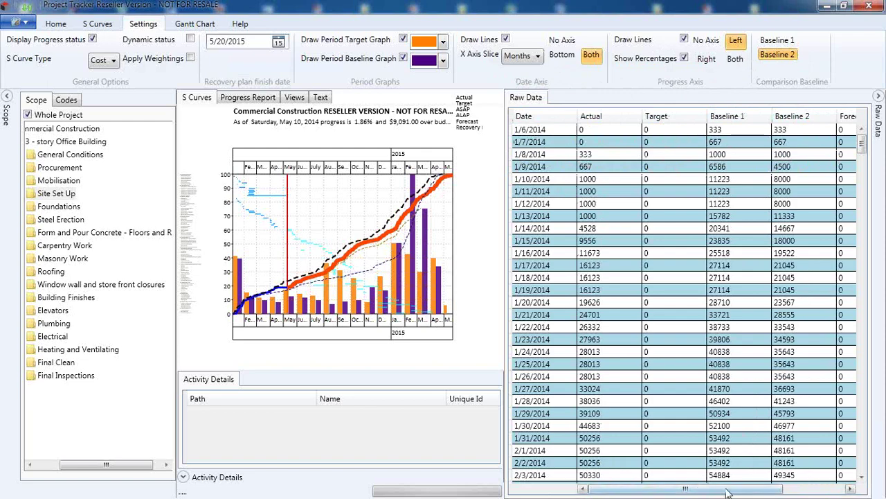
pyautogui.moveTo(714, 489); pyautogui.dragTo(781, 490)
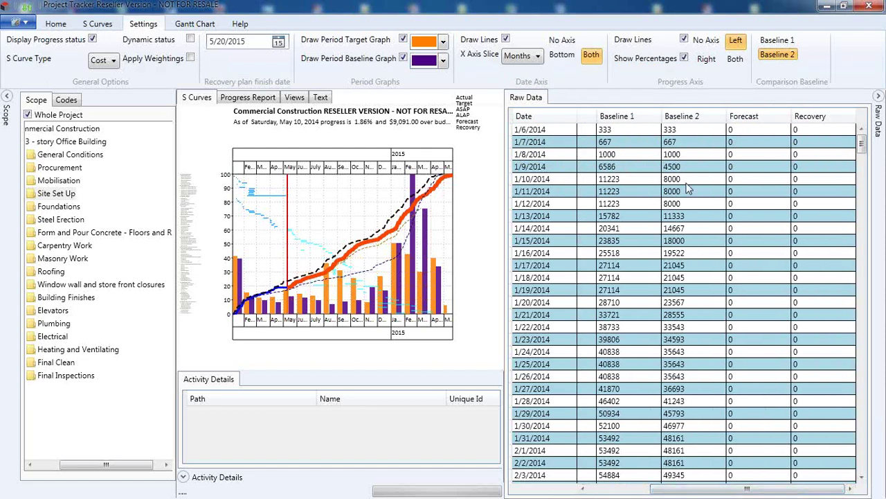
# Step: Examine the Baseline 2 raw data values for the days from 1/8/2014 to 1/12/2014
pyautogui.click(706, 119)
pyautogui.click(703, 153)
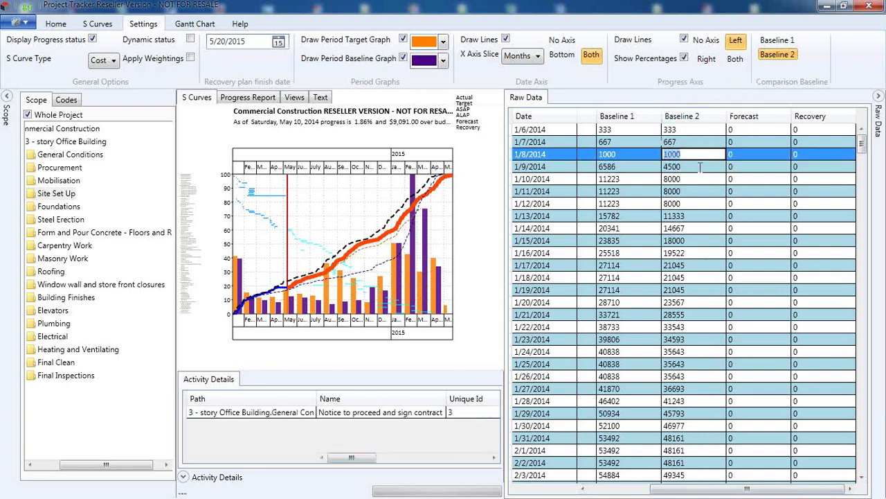
pyautogui.click(703, 171)
pyautogui.click(698, 180)
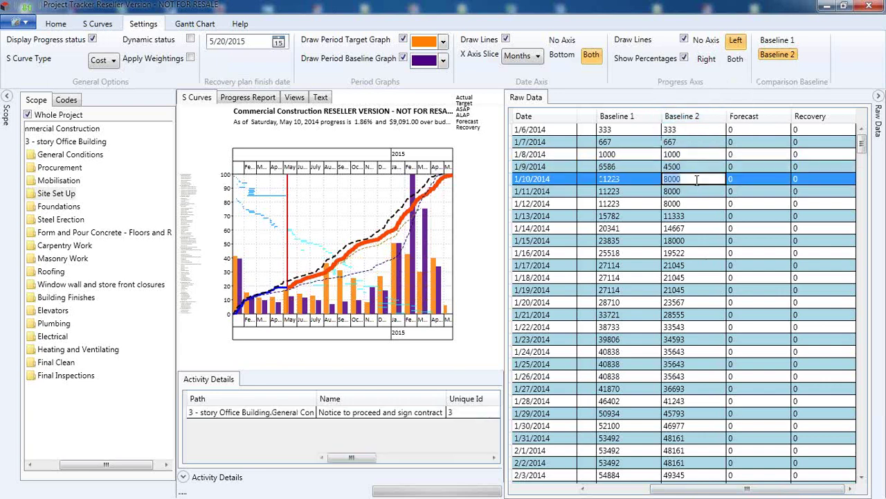
pyautogui.click(691, 193)
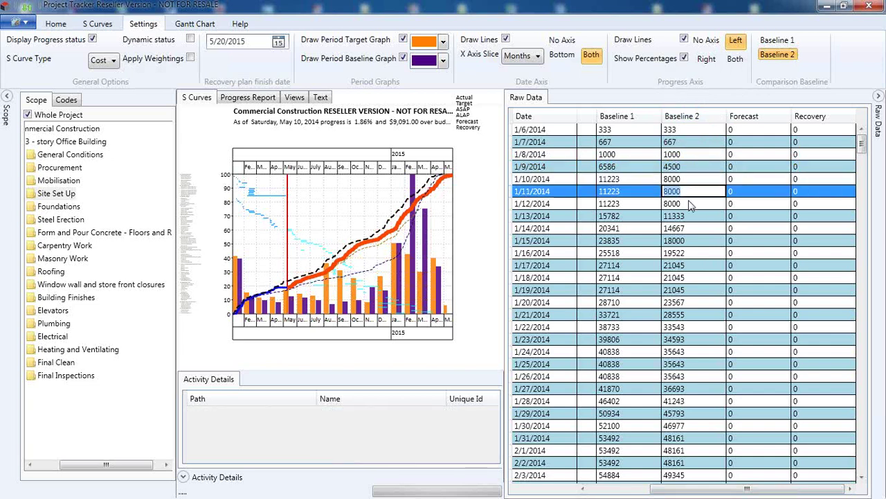
pyautogui.click(690, 203)
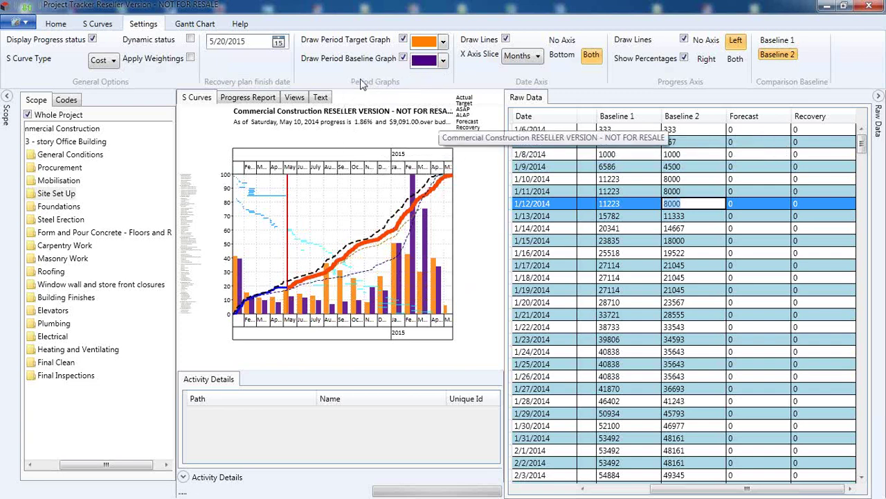
# Step: Look over the Gantt chart options and the Excel export command, and hide the raw data
pyautogui.click(197, 26)
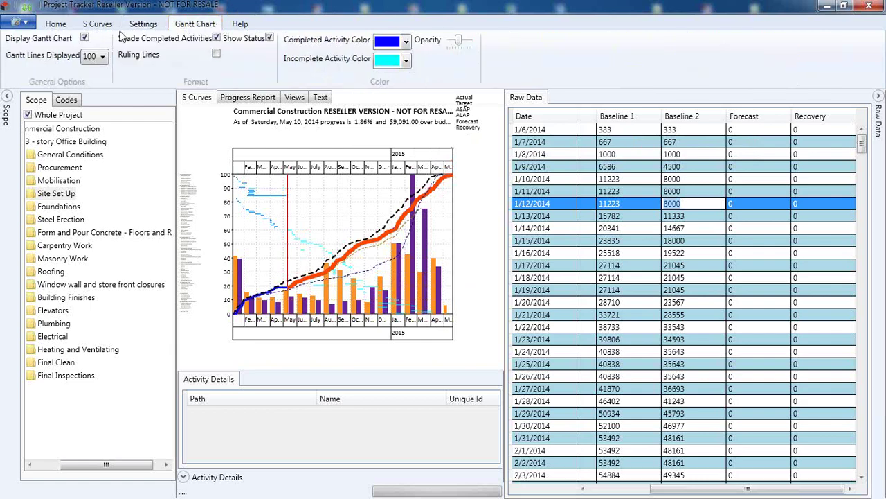
pyautogui.click(98, 27)
pyautogui.click(64, 28)
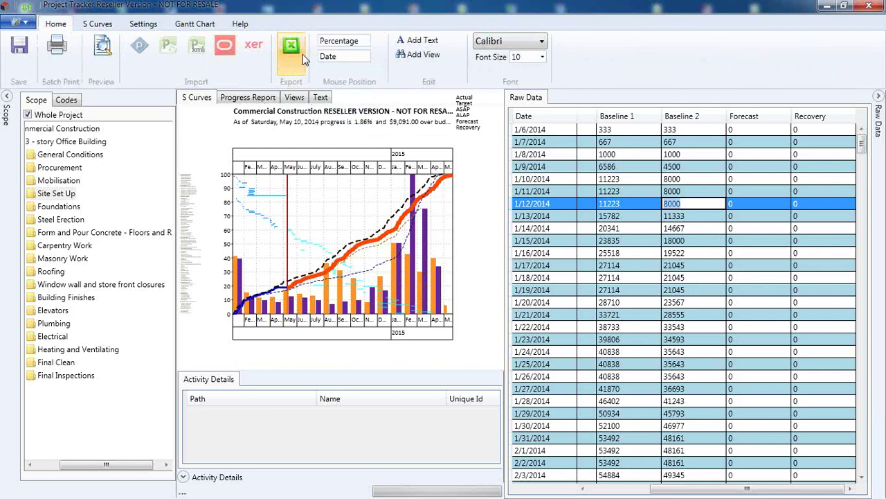
pyautogui.click(878, 97)
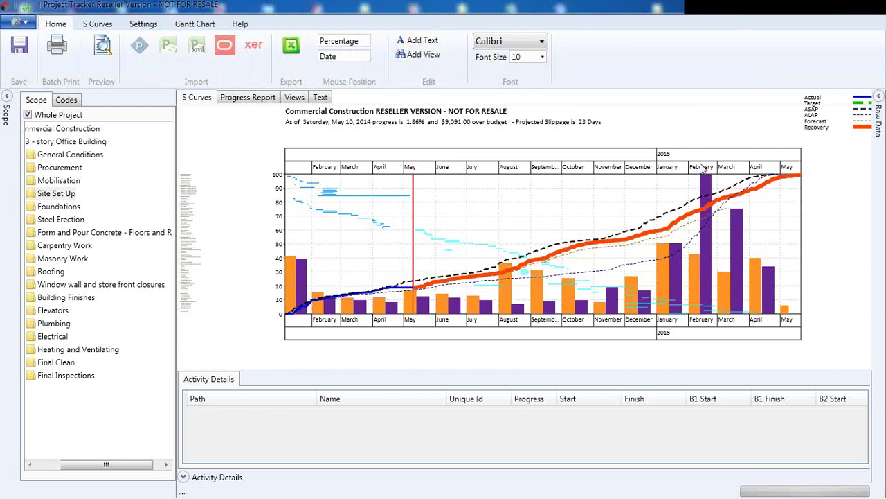
# Step: Close Project Tracker without saving the data and open it again with no project loaded
pyautogui.click(869, 6)
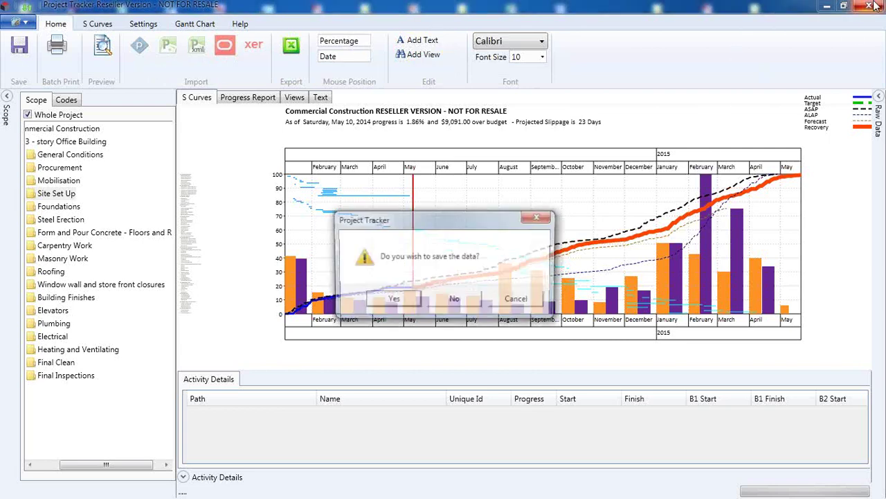
pyautogui.click(454, 300)
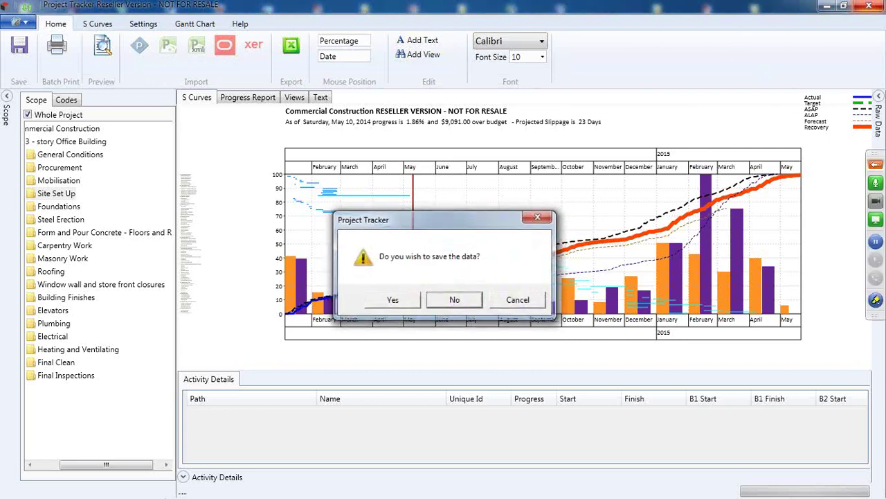
pyautogui.click(141, 490)
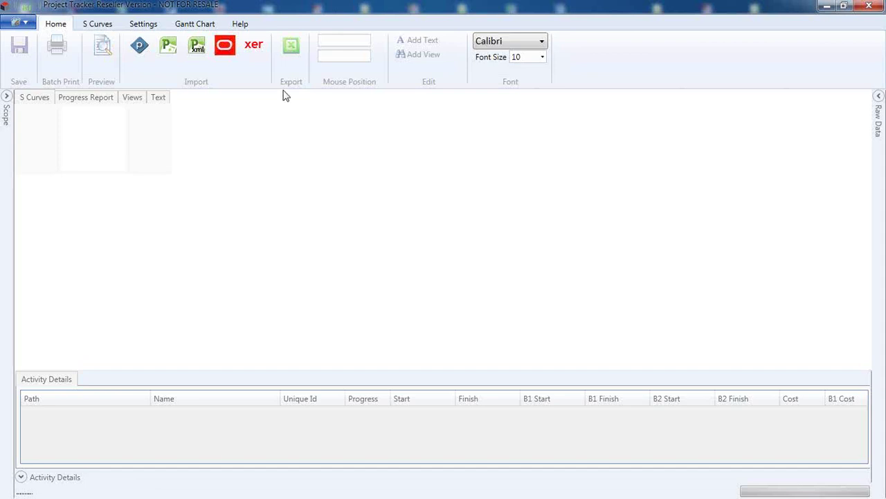
# Step: Start a Primavera XER import and choose Project Tracker Example 030114 as the project file
pyautogui.click(256, 48)
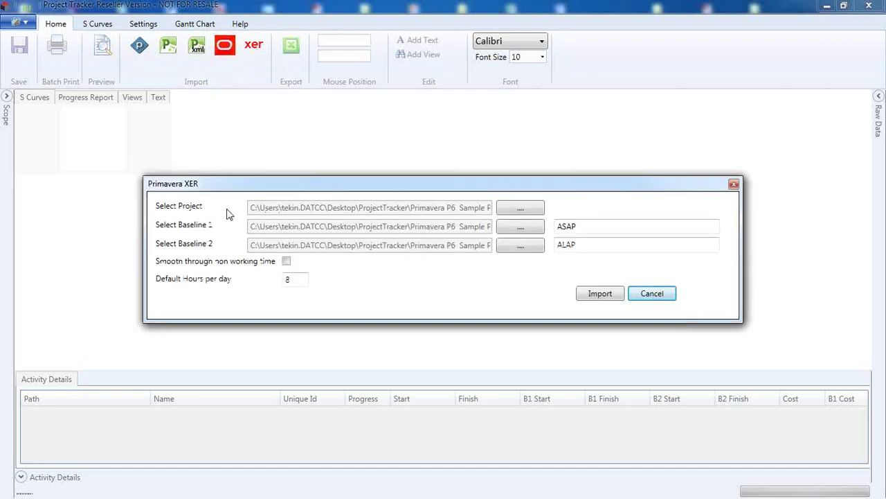
pyautogui.click(283, 214)
pyautogui.click(283, 245)
pyautogui.click(507, 207)
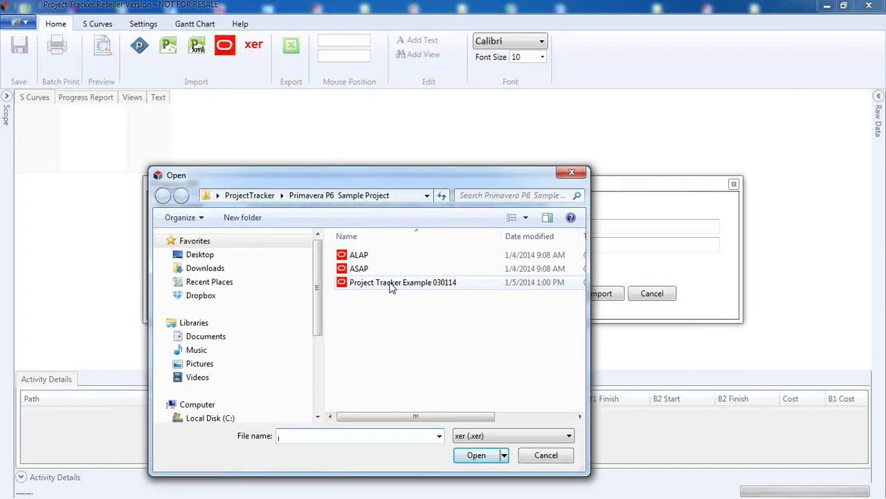
pyautogui.click(392, 284)
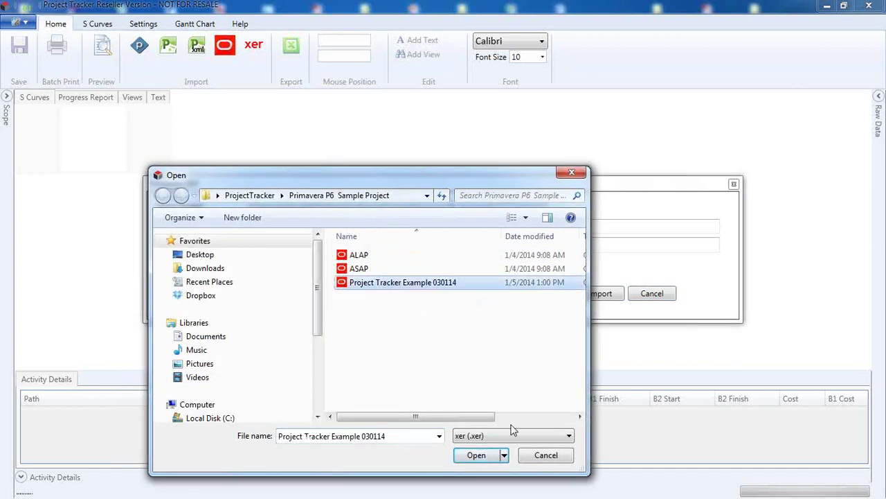
pyautogui.click(473, 458)
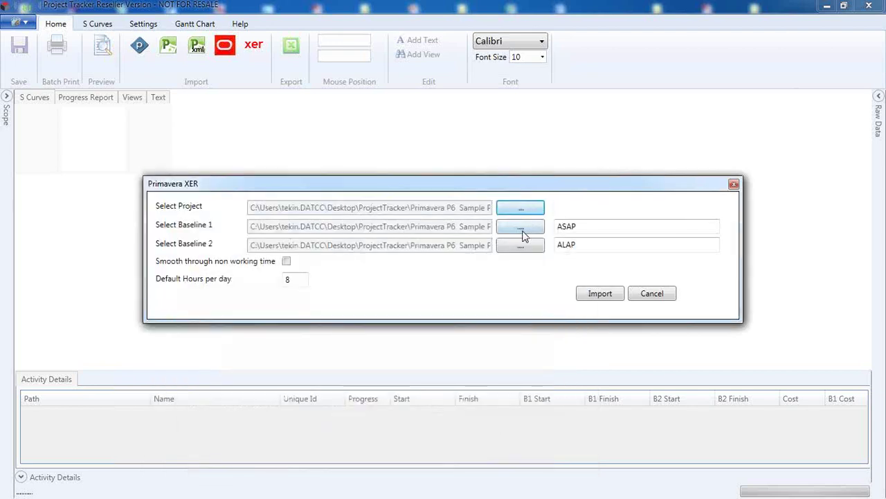
# Step: Choose the ASAP file as Baseline 1 for the XER import and point out the Baseline 2 file selection
pyautogui.click(525, 229)
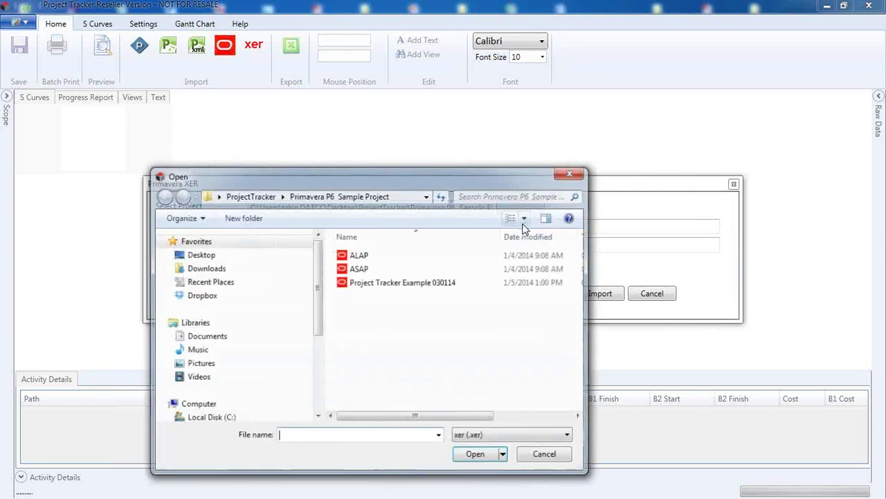
pyautogui.click(365, 269)
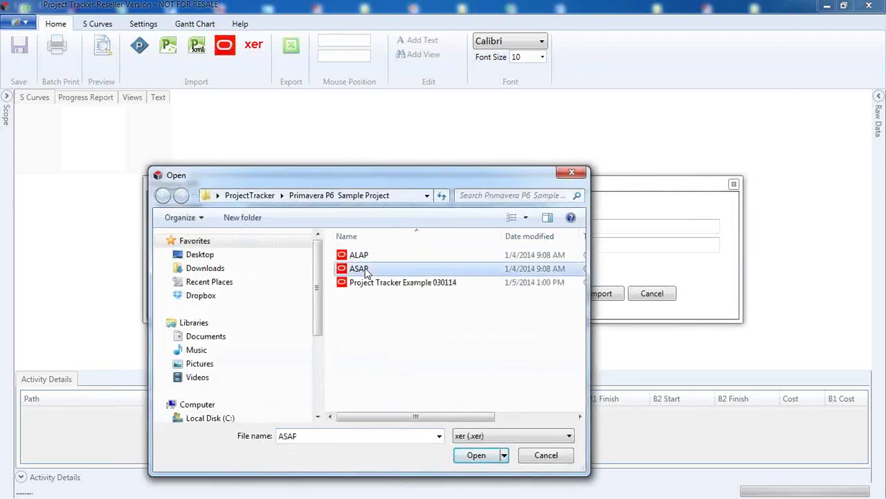
pyautogui.click(477, 458)
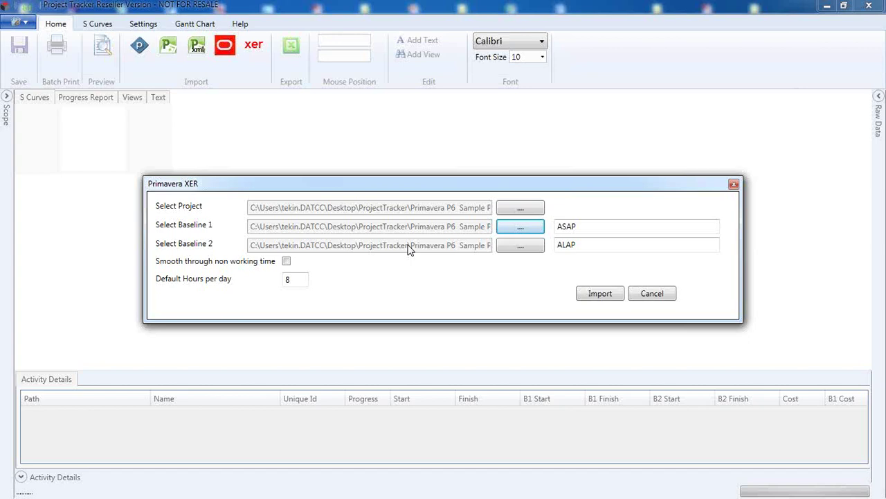
pyautogui.click(523, 229)
pyautogui.click(515, 246)
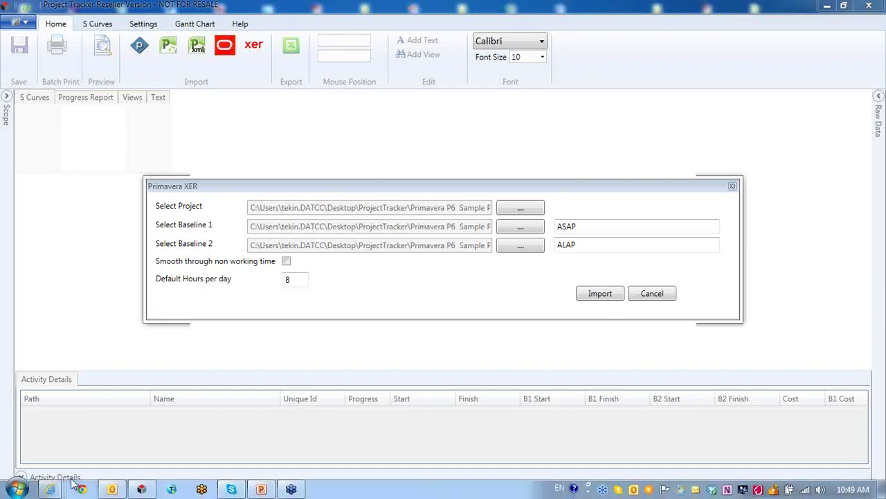
# Step: Switch to the Internet Explorer window showing the gotowebinar search results
pyautogui.moveTo(69, 488)
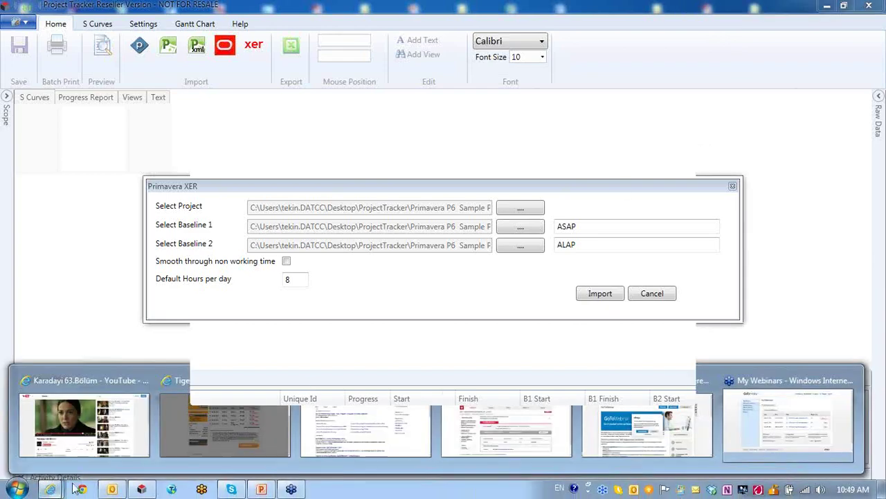
pyautogui.click(361, 417)
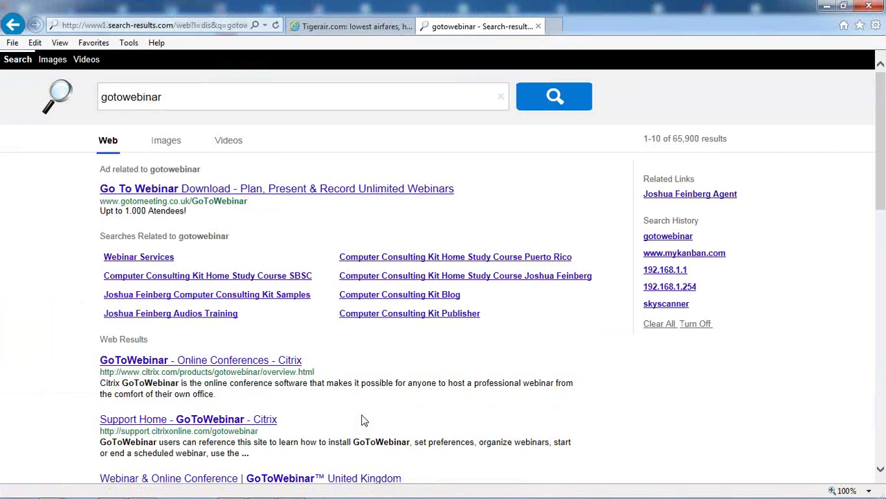
# Step: Go to linkedin.com and open the page listing your groups
pyautogui.click(159, 25)
pyautogui.write('link')
pyautogui.press('Return')
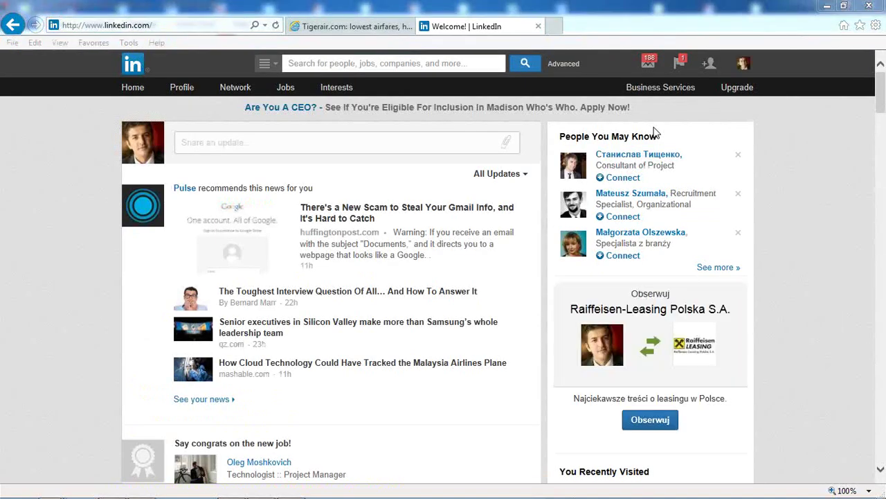
pyautogui.moveTo(669, 97)
pyautogui.moveTo(330, 101)
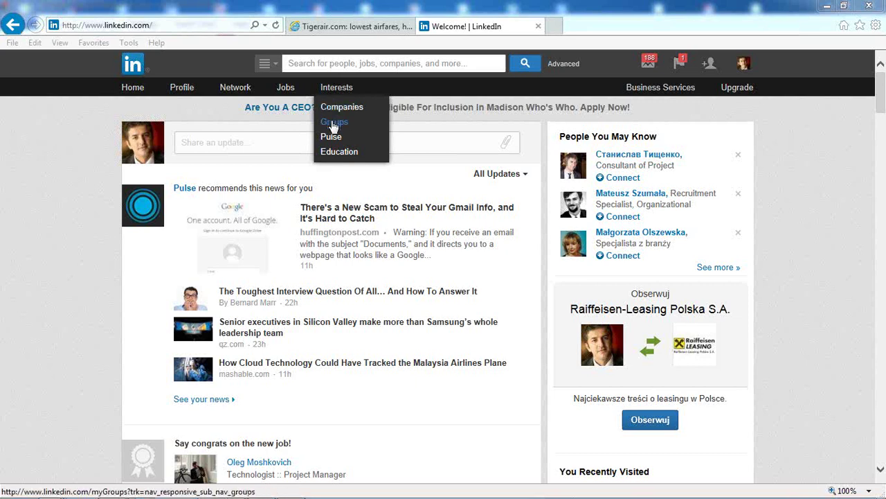
pyautogui.click(334, 123)
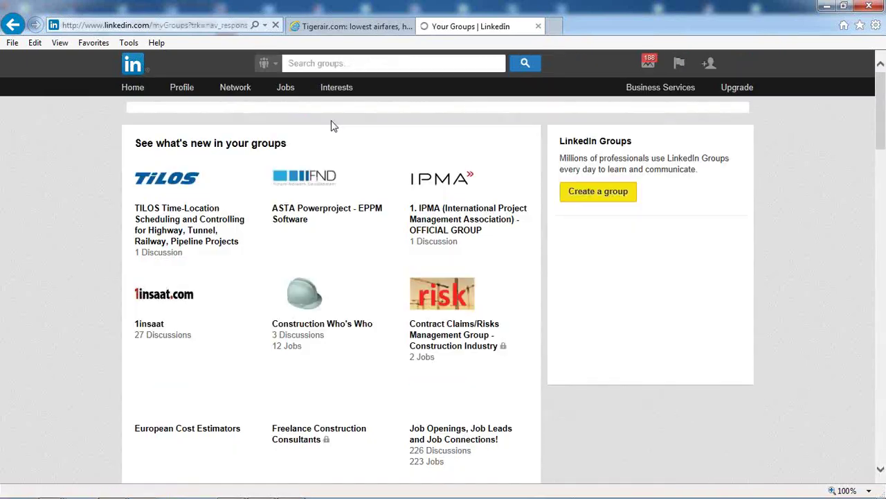
# Step: Find and open the group PROJECT TRACKER, S-Curve Generation Application (P6 - MS Project - ASTA PP S-Curves)
pyautogui.click(170, 193)
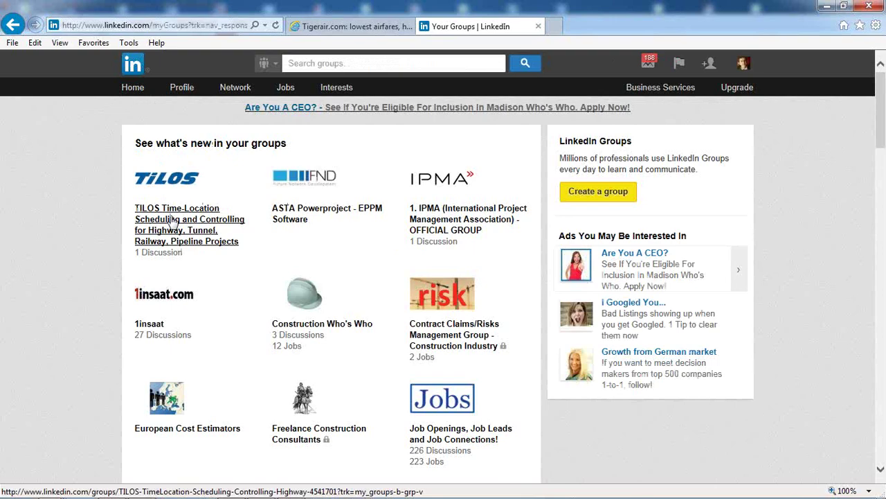
pyautogui.moveTo(882, 109); pyautogui.dragTo(883, 356)
pyautogui.click(165, 296)
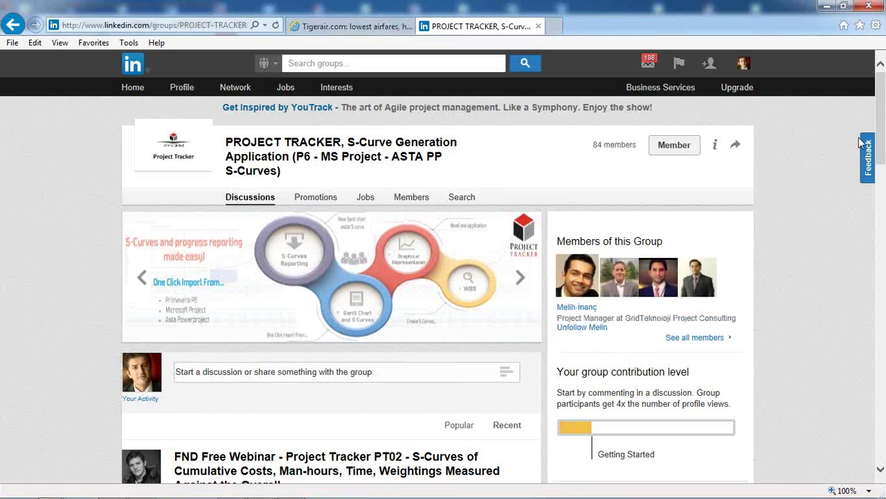
# Step: Look through the group's discussions on understanding S-curves and the PT02 free webinar, and preview the webinar poster's profile card
pyautogui.moveTo(882, 99); pyautogui.dragTo(884, 322)
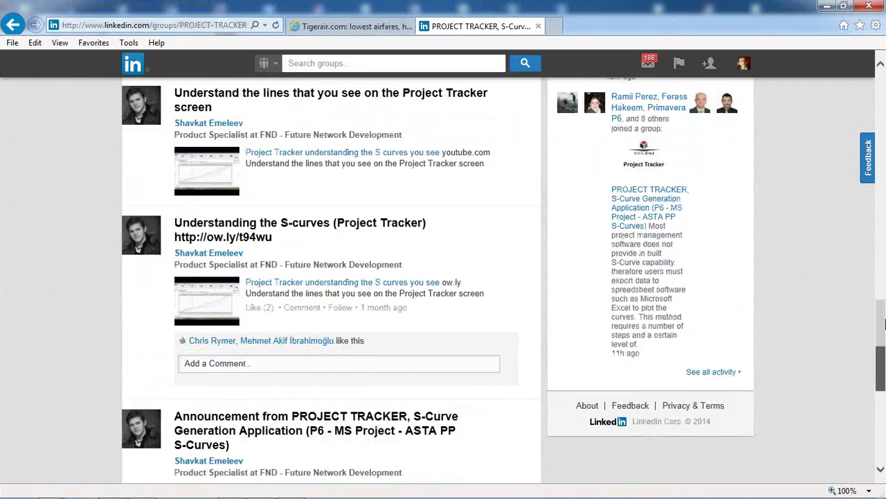
pyautogui.click(222, 176)
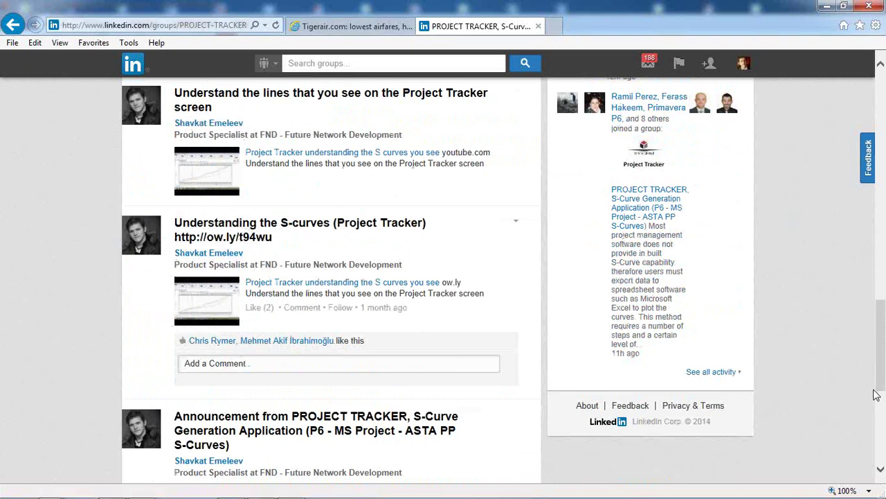
pyautogui.moveTo(878, 388); pyautogui.dragTo(875, 27)
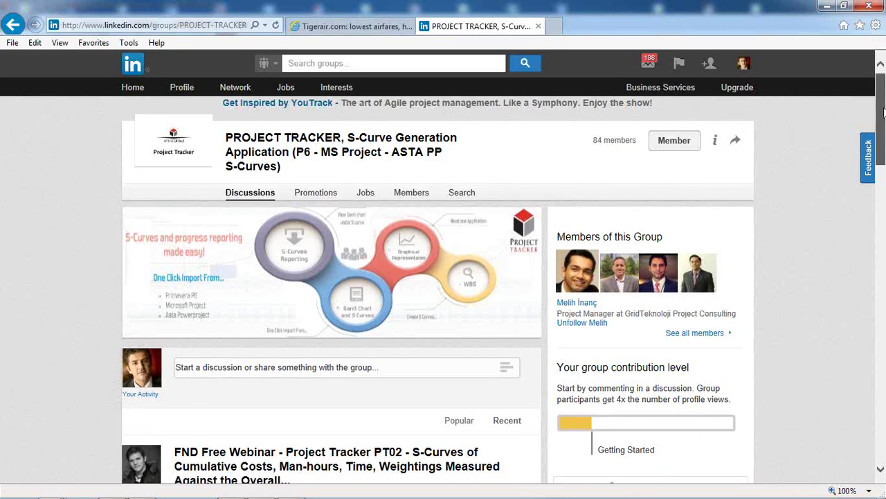
pyautogui.scroll(-2, 239, 301)
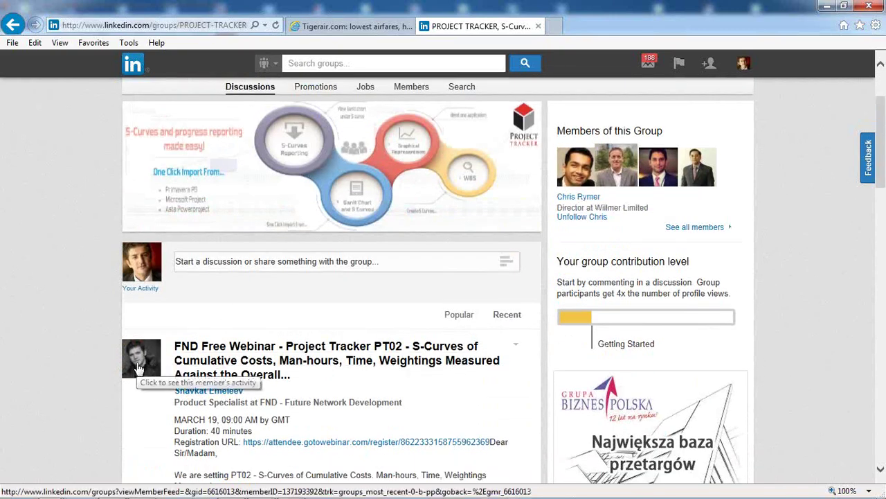
pyautogui.moveTo(138, 368)
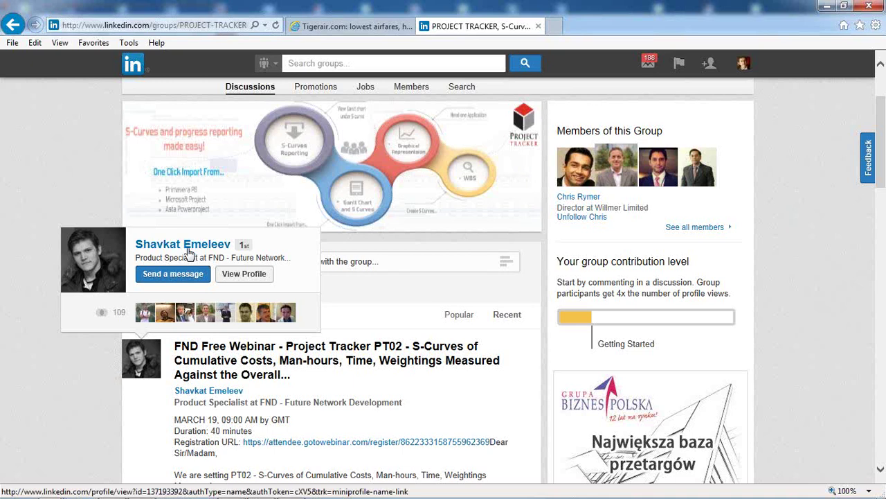
pyautogui.click(871, 166)
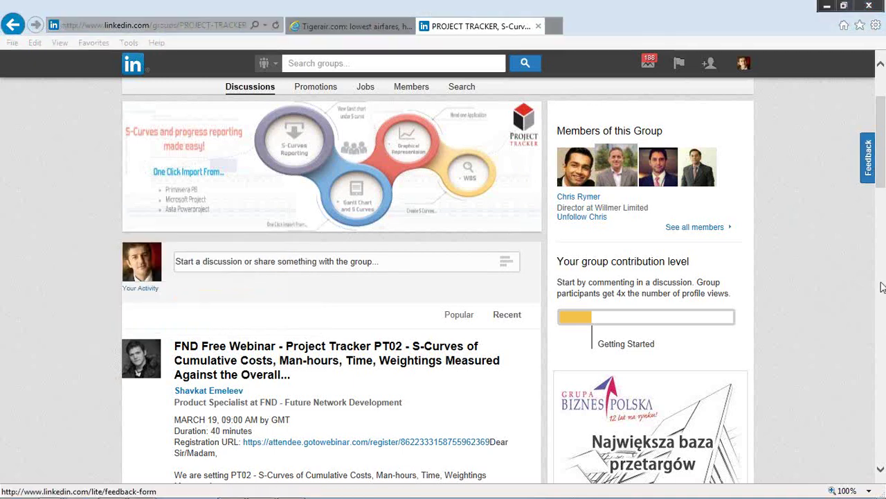